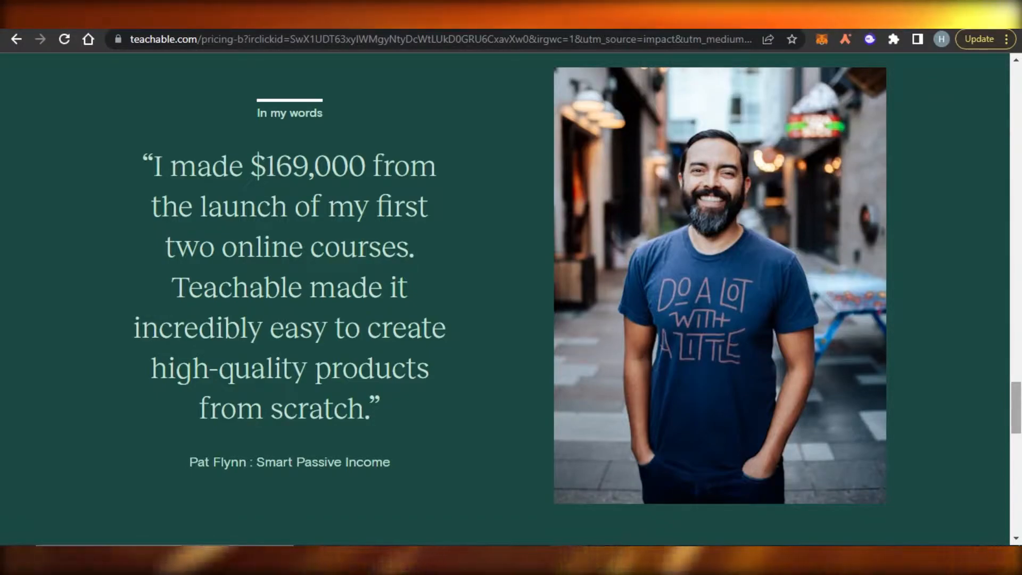
Step: Compare the plan prices: Free $0, Basic $29, Pro $99 and Business $249
{"action": "scroll", "coordinate": [504, 299], "scroll_direction": "down", "scroll_amount": 8}
{"action": "scroll", "coordinate": [511, 298], "scroll_direction": "down", "scroll_amount": 7}
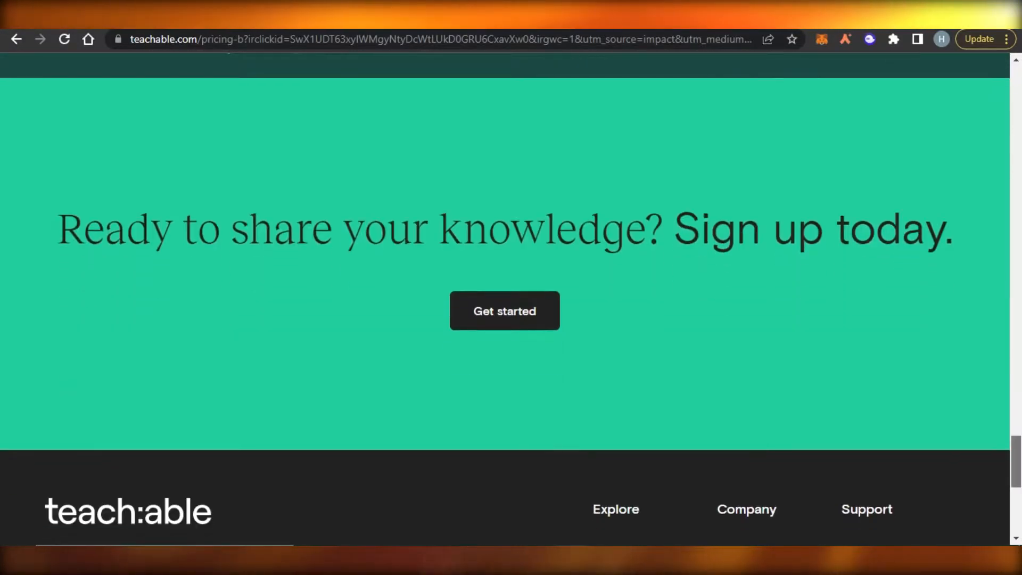
{"action": "scroll", "coordinate": [512, 298], "scroll_direction": "up", "scroll_amount": 20}
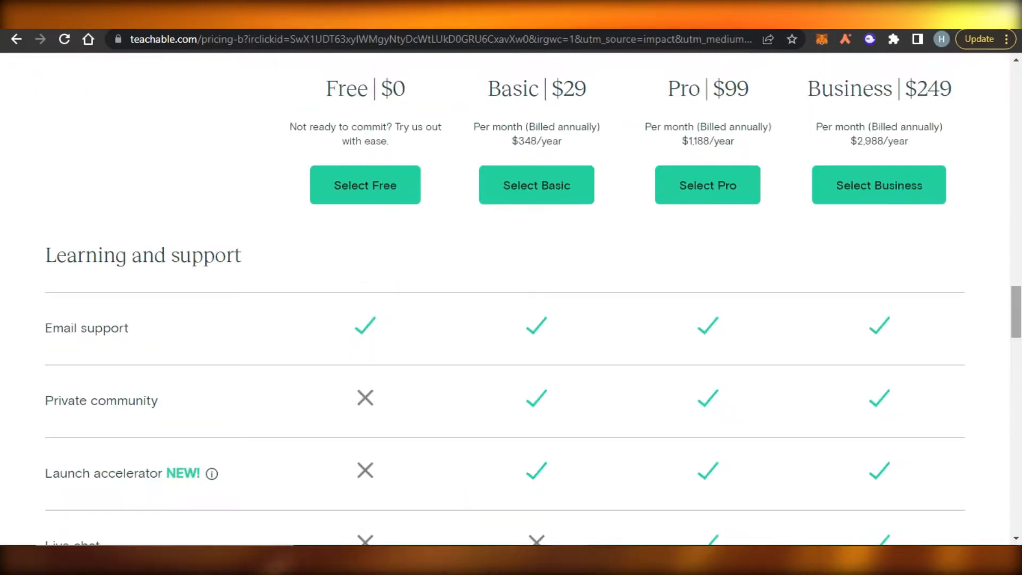
{"action": "scroll", "coordinate": [511, 298], "scroll_direction": "up", "scroll_amount": 3}
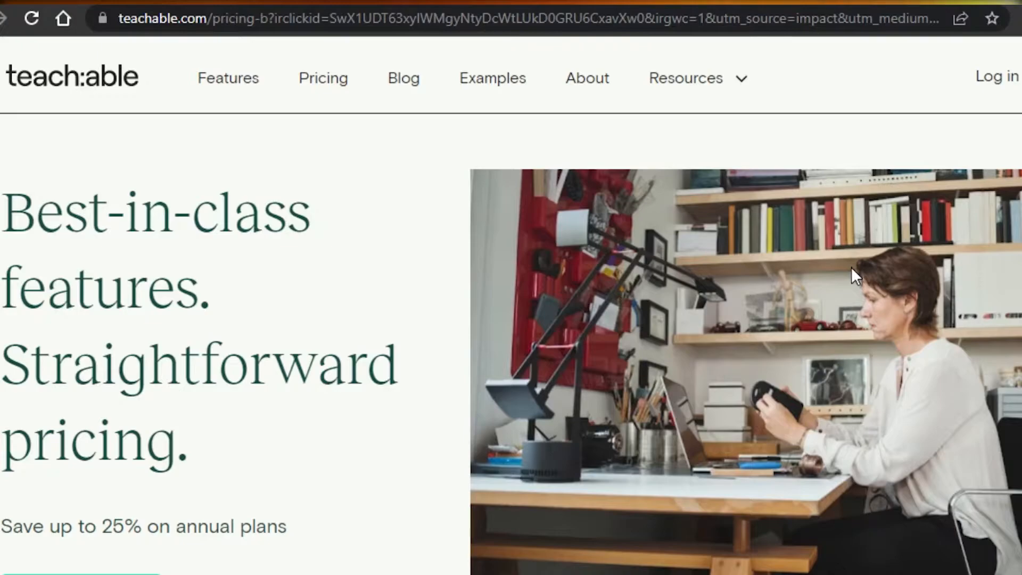
{"action": "scroll", "coordinate": [511, 304], "scroll_direction": "down", "scroll_amount": 15}
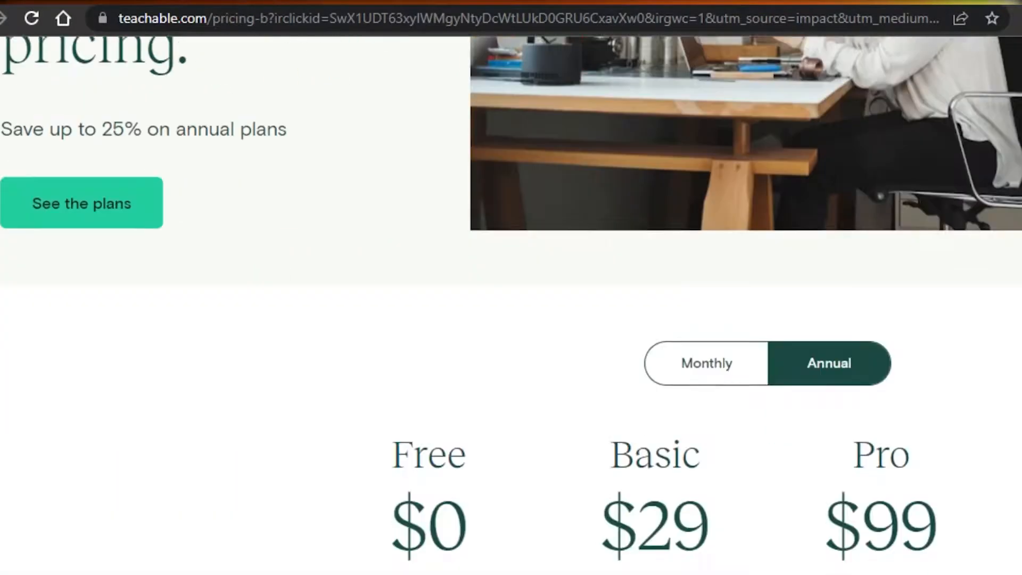
{"action": "scroll", "coordinate": [511, 303], "scroll_direction": "down", "scroll_amount": 15}
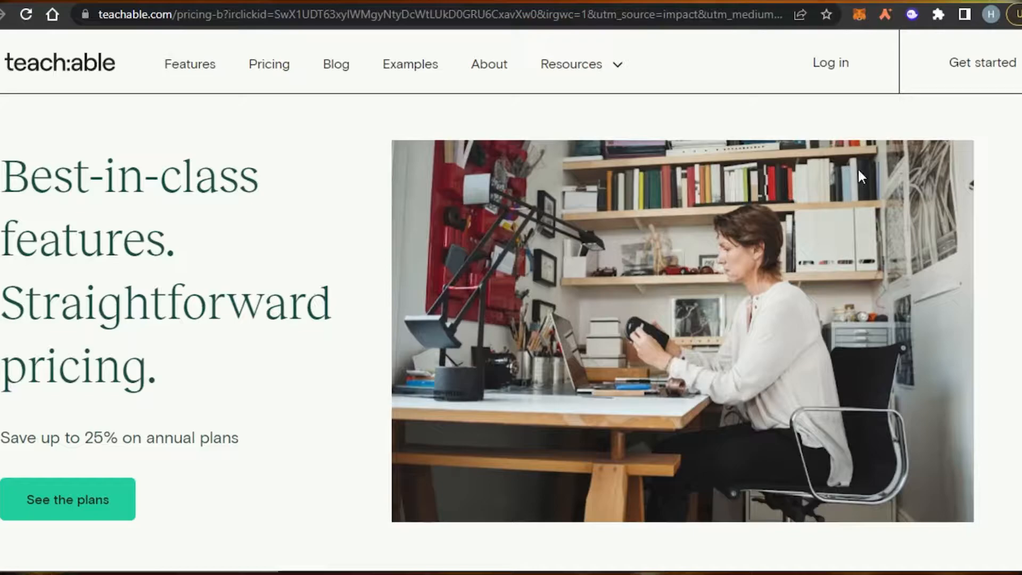
{"action": "scroll", "coordinate": [512, 302], "scroll_direction": "down", "scroll_amount": 9}
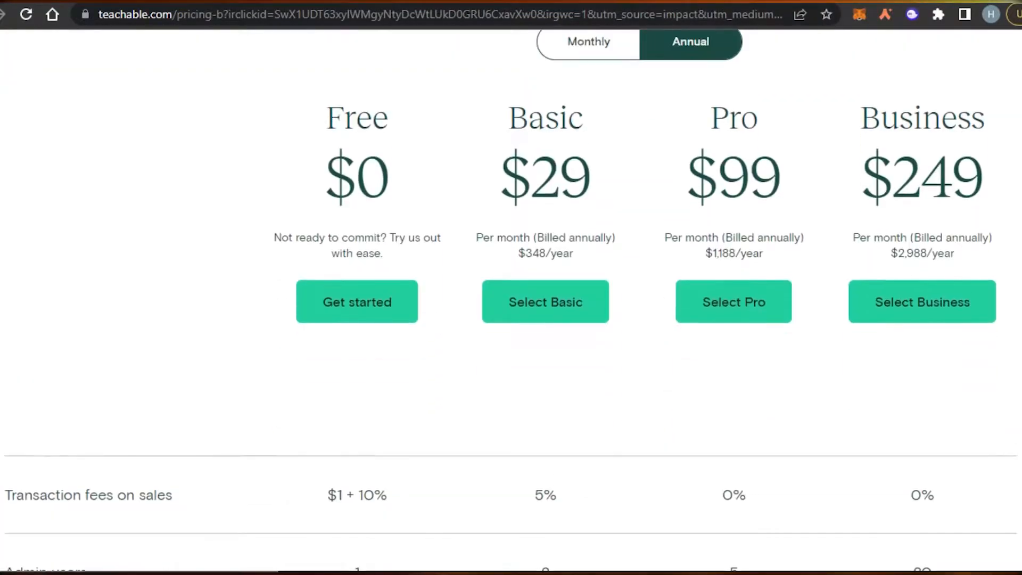
{"action": "scroll", "coordinate": [511, 302], "scroll_direction": "down", "scroll_amount": 1}
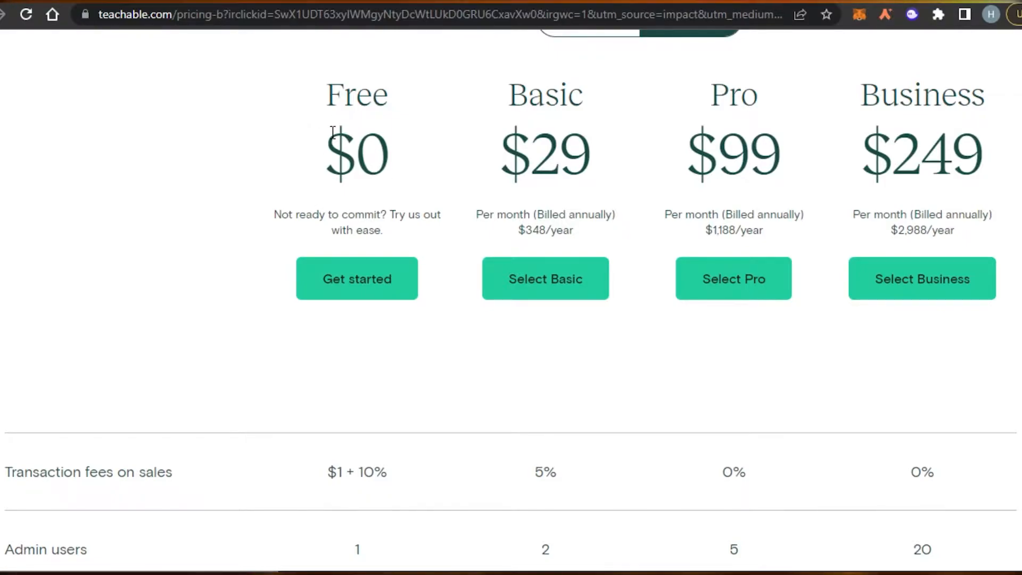
{"action": "left_click_drag", "start_coordinate": [328, 140], "coordinate": [408, 154]}
{"action": "left_click", "coordinate": [408, 154]}
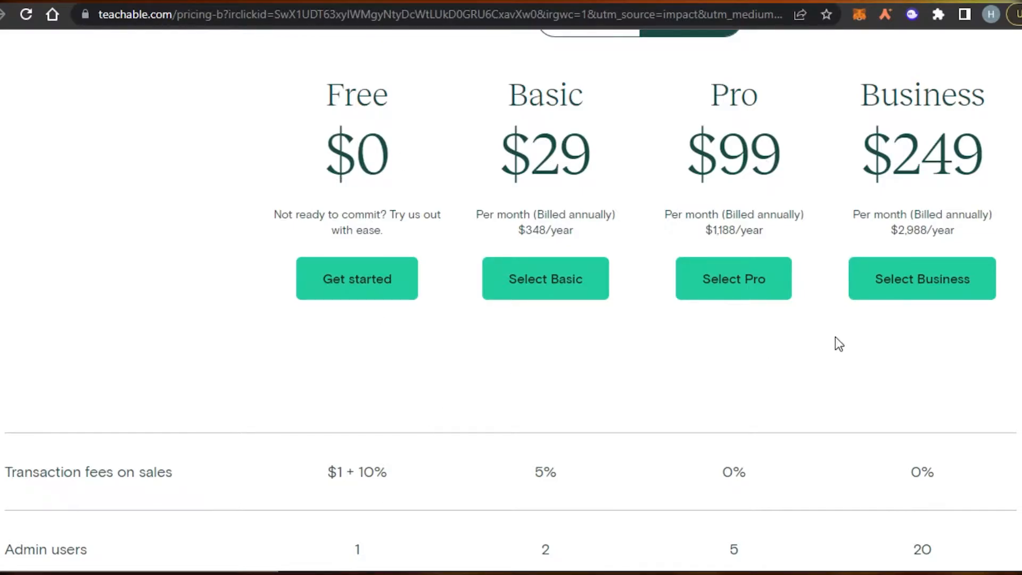
{"action": "scroll", "coordinate": [511, 319], "scroll_direction": "down", "scroll_amount": 5}
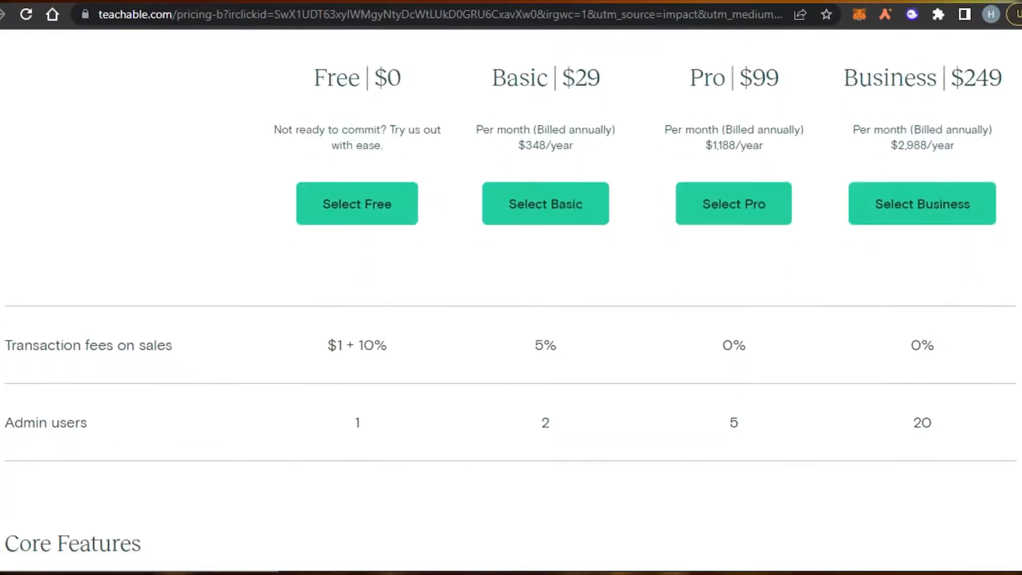
{"action": "scroll", "coordinate": [511, 399], "scroll_direction": "down", "scroll_amount": 3}
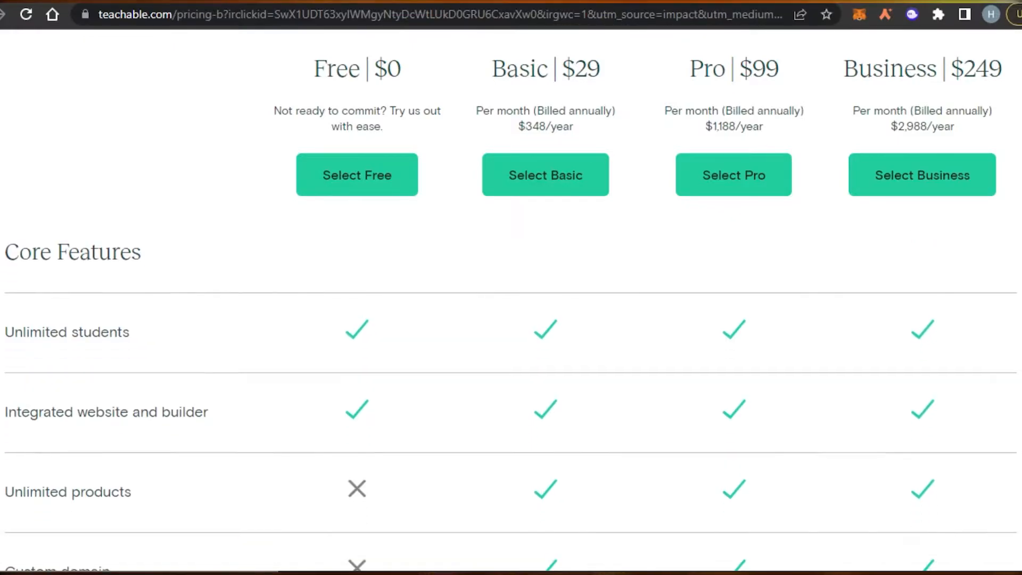
{"action": "scroll", "coordinate": [511, 320], "scroll_direction": "up", "scroll_amount": 10}
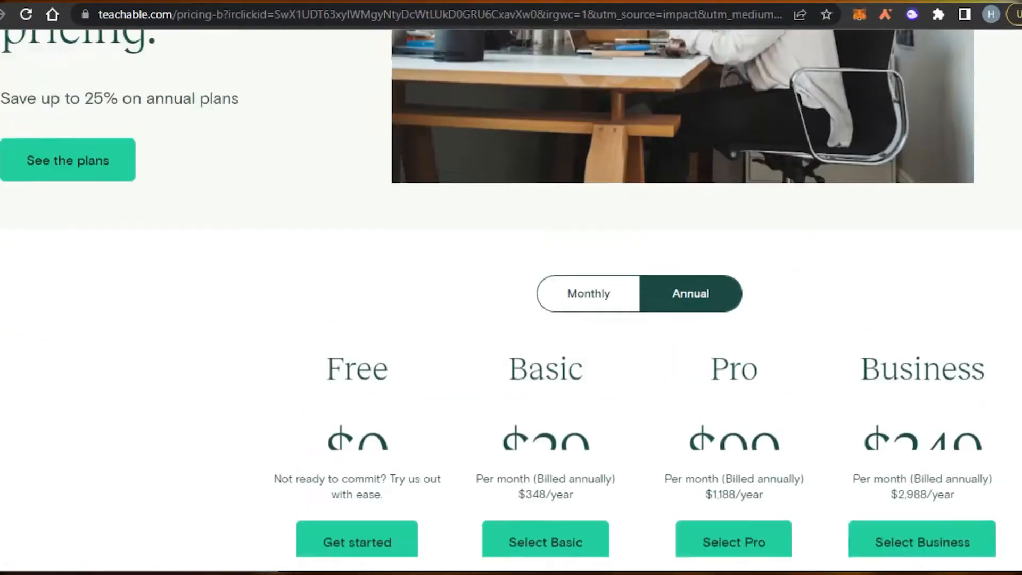
{"action": "scroll", "coordinate": [511, 320], "scroll_direction": "down", "scroll_amount": 5}
{"action": "scroll", "coordinate": [511, 320], "scroll_direction": "down", "scroll_amount": 2}
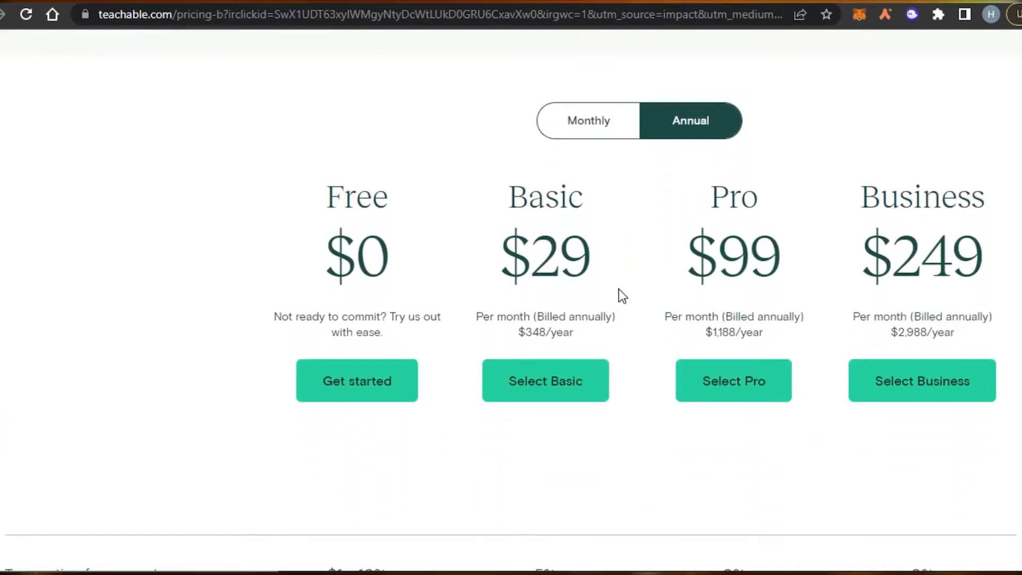
{"action": "left_click_drag", "start_coordinate": [500, 255], "coordinate": [596, 261]}
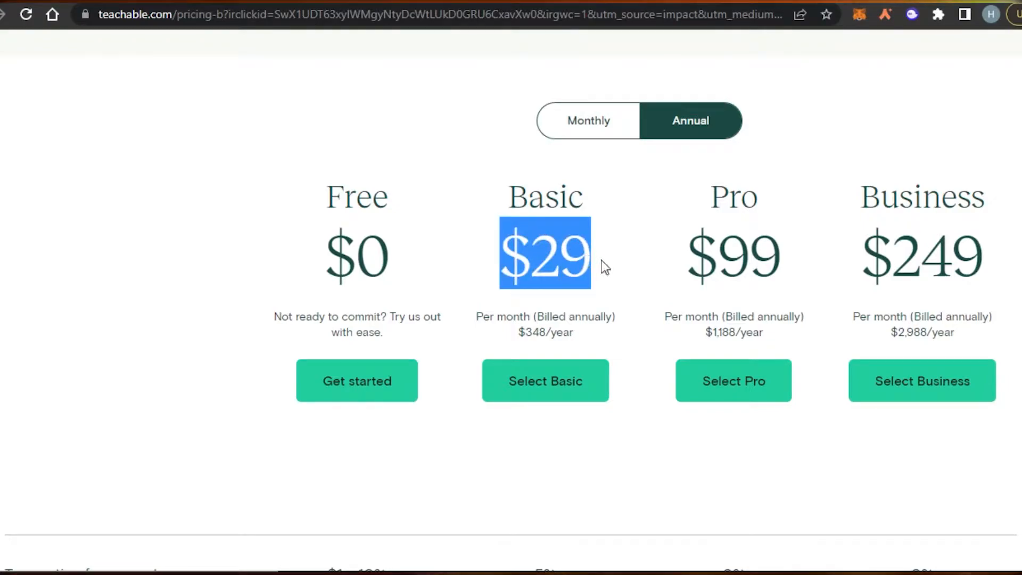
{"action": "left_click", "coordinate": [601, 261]}
{"action": "left_click_drag", "start_coordinate": [701, 271], "coordinate": [784, 270]}
{"action": "left_click", "coordinate": [784, 271]}
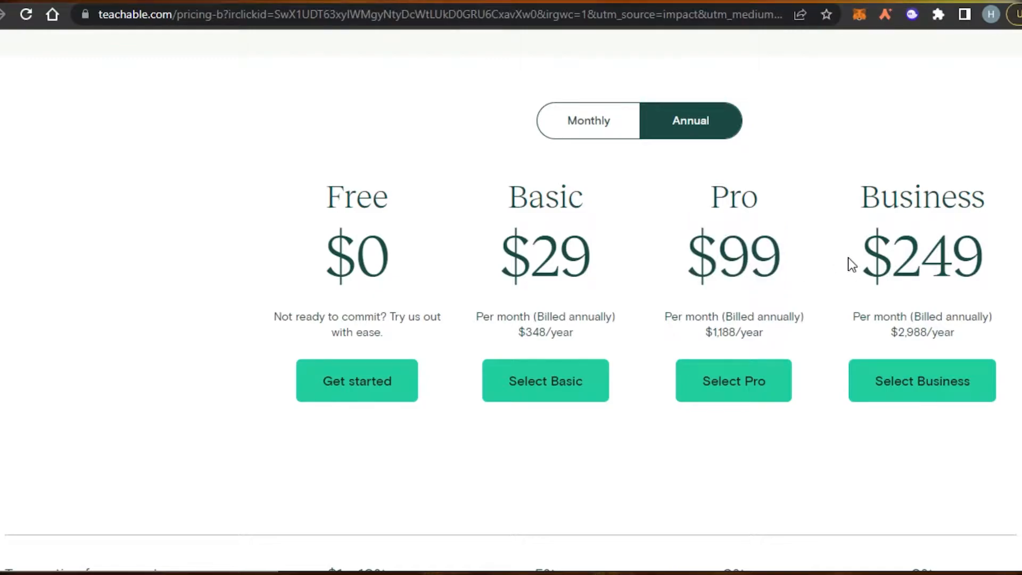
{"action": "left_click_drag", "start_coordinate": [871, 259], "coordinate": [976, 264]}
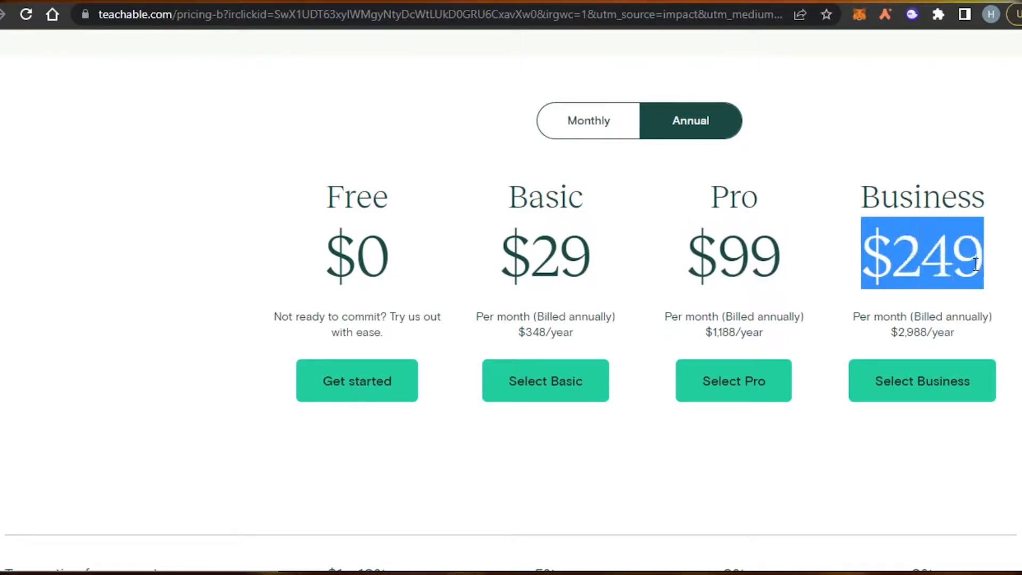
{"action": "scroll", "coordinate": [976, 265], "scroll_direction": "down", "scroll_amount": 3}
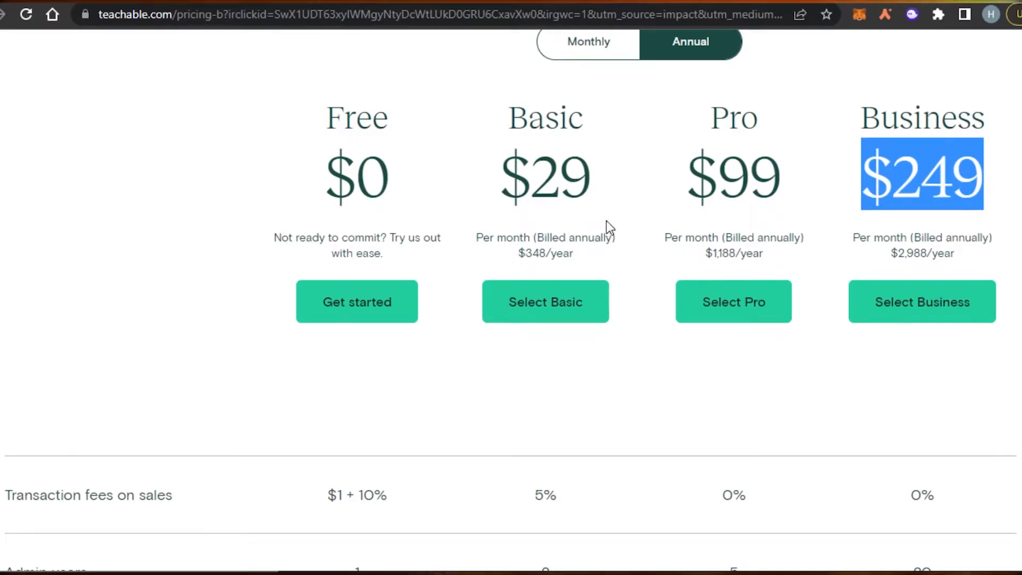
Step: Choose Get started under the Free plan to sign up for a free account
{"action": "left_click", "coordinate": [357, 302]}
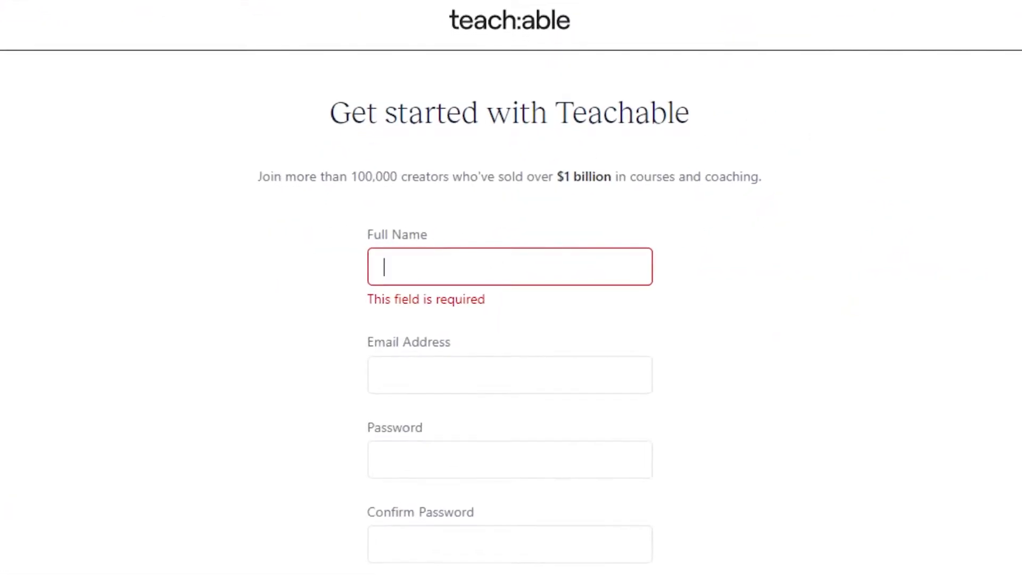
{"action": "scroll", "coordinate": [511, 287], "scroll_direction": "down", "scroll_amount": 3}
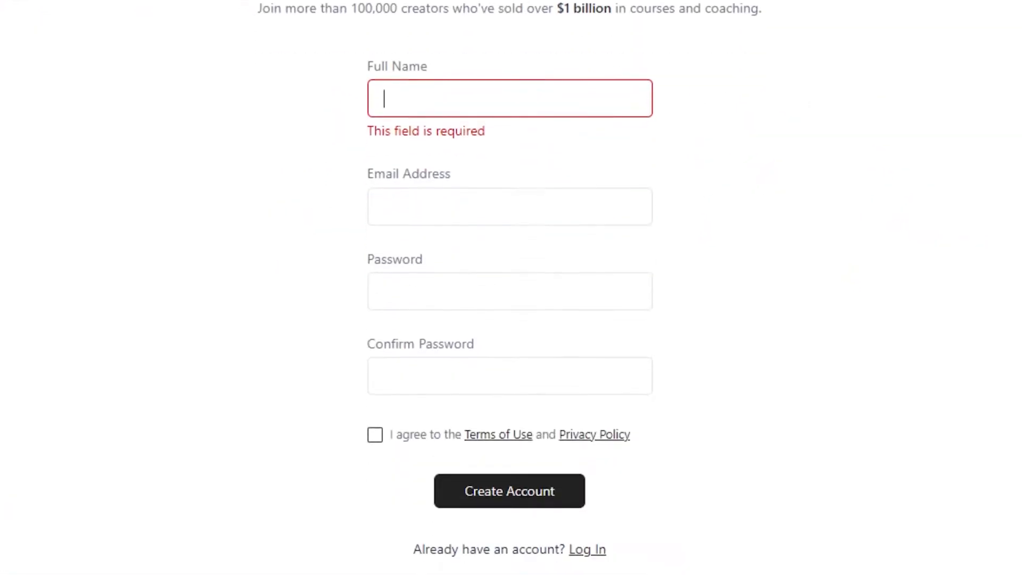
{"action": "scroll", "coordinate": [967, 214], "scroll_direction": "up", "scroll_amount": 3}
{"action": "scroll", "coordinate": [967, 214], "scroll_direction": "down", "scroll_amount": 1}
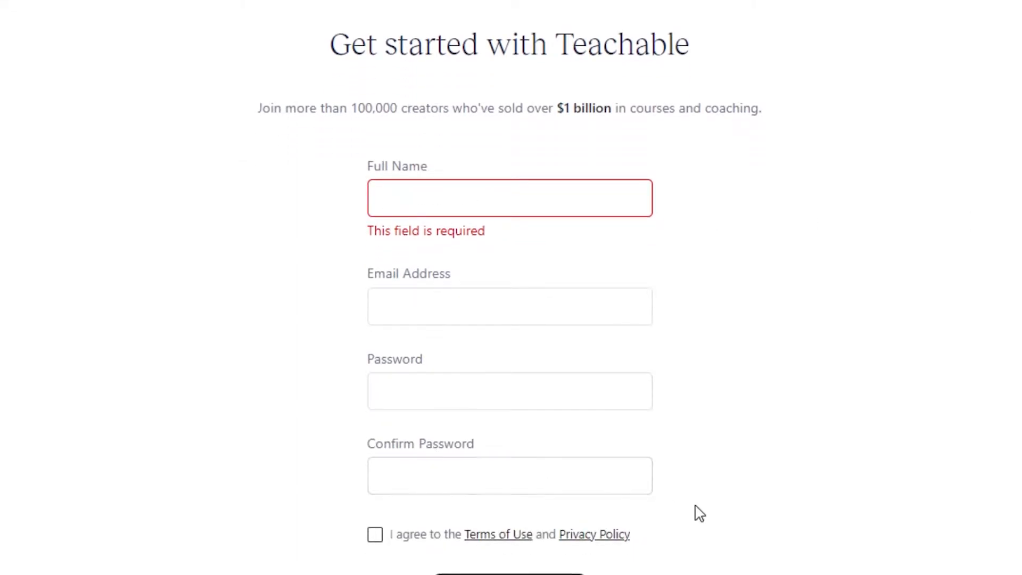
{"action": "scroll", "coordinate": [512, 287], "scroll_direction": "down", "scroll_amount": 2}
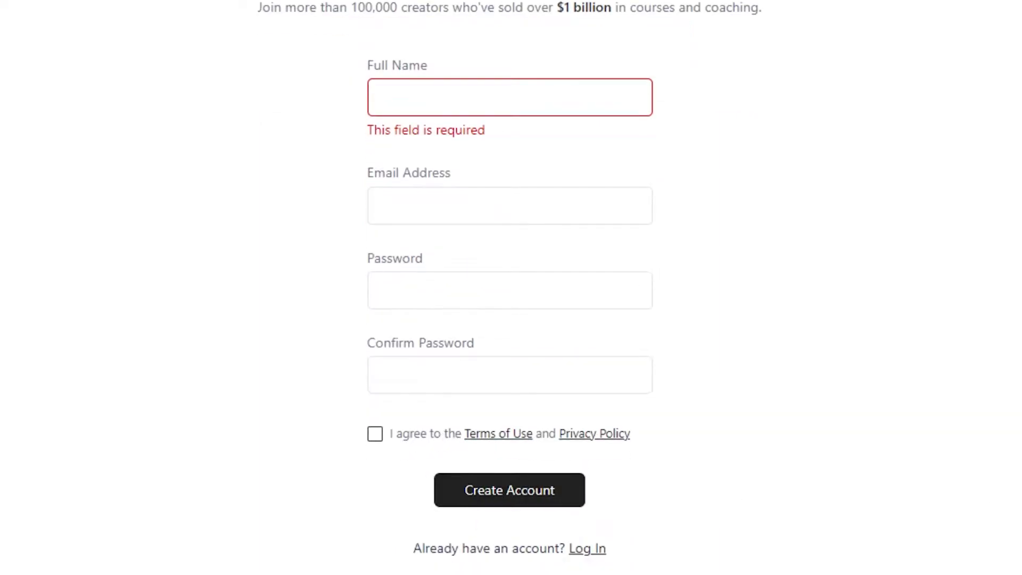
{"action": "scroll", "coordinate": [511, 288], "scroll_direction": "up", "scroll_amount": 3}
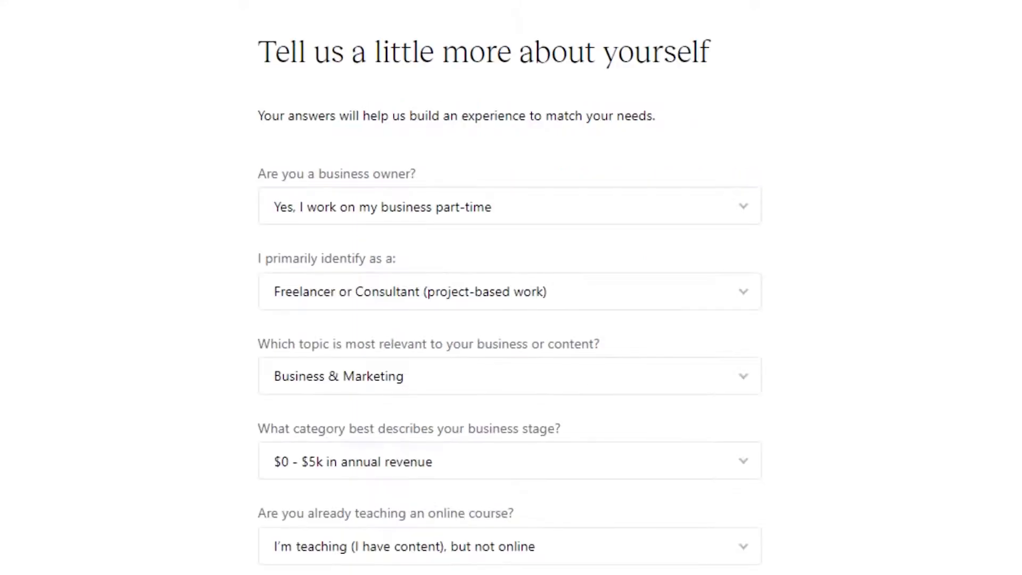
Step: Answer the survey with 'Yes, I work on my business part-time' and 'Freelancer or Consultant', then submit
{"action": "scroll", "coordinate": [511, 288], "scroll_direction": "down", "scroll_amount": 2}
{"action": "scroll", "coordinate": [511, 288], "scroll_direction": "up", "scroll_amount": 2}
{"action": "scroll", "coordinate": [511, 288], "scroll_direction": "down", "scroll_amount": 1}
{"action": "scroll", "coordinate": [512, 287], "scroll_direction": "down", "scroll_amount": 1}
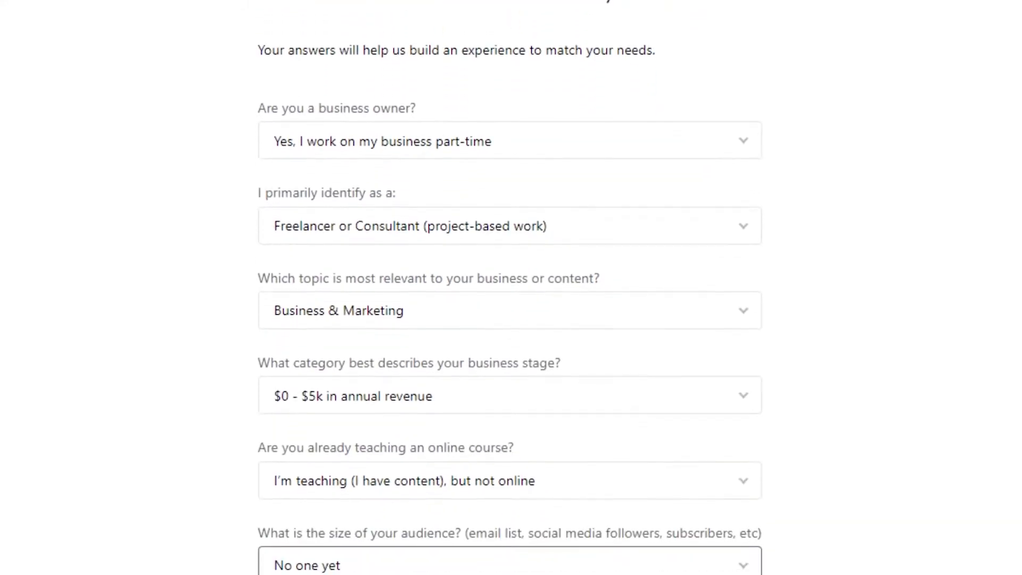
{"action": "scroll", "coordinate": [511, 287], "scroll_direction": "up", "scroll_amount": 1}
{"action": "scroll", "coordinate": [511, 287], "scroll_direction": "down", "scroll_amount": 1}
{"action": "scroll", "coordinate": [511, 287], "scroll_direction": "down", "scroll_amount": 2}
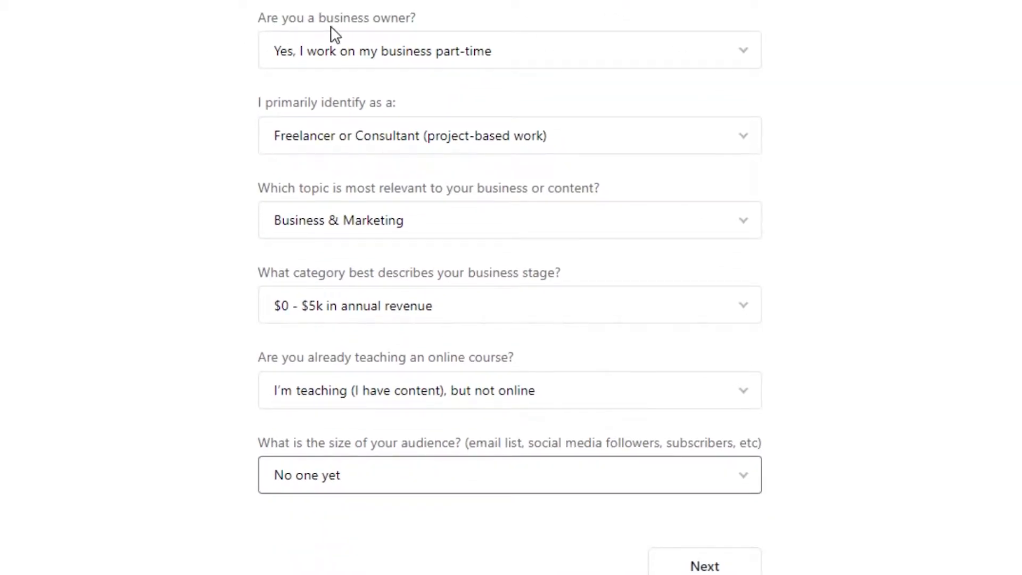
{"action": "left_click", "coordinate": [414, 62]}
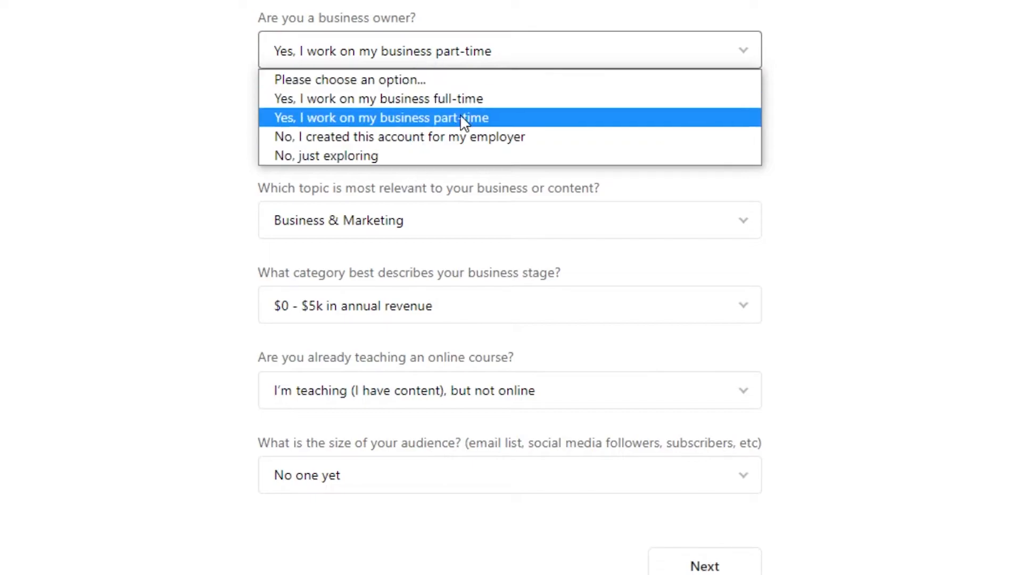
{"action": "left_click", "coordinate": [447, 120]}
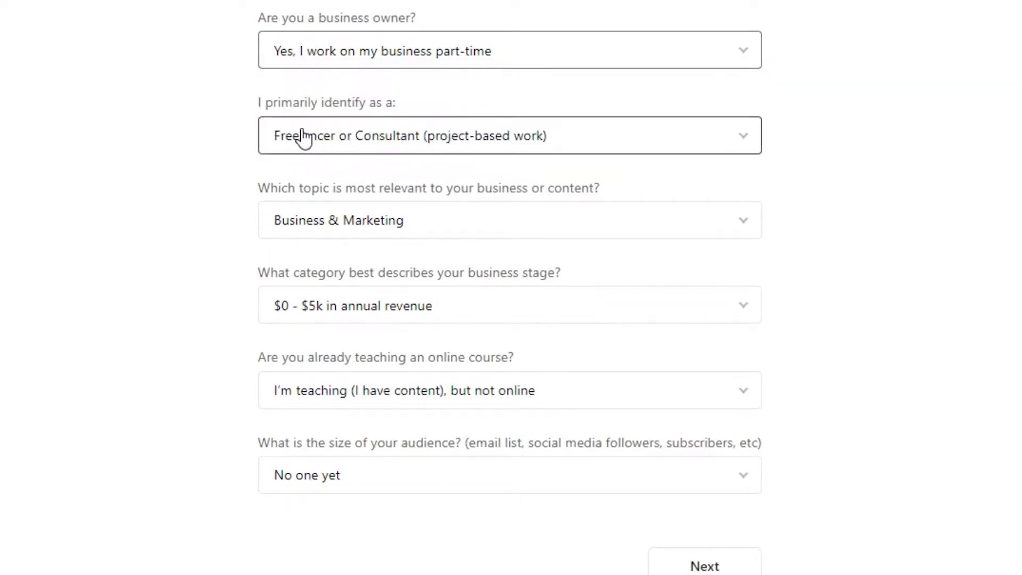
{"action": "left_click", "coordinate": [361, 127]}
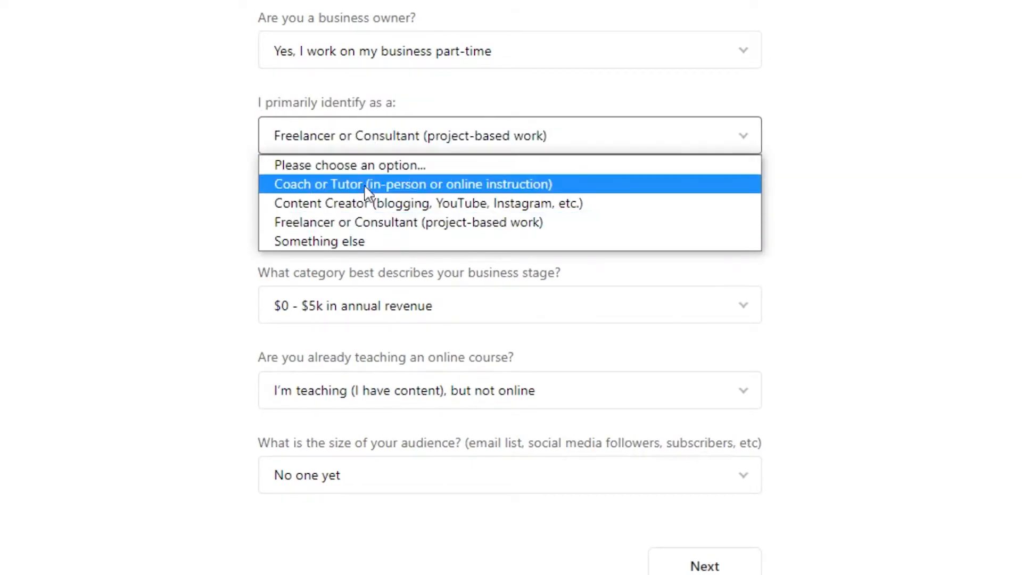
{"action": "left_click", "coordinate": [338, 222]}
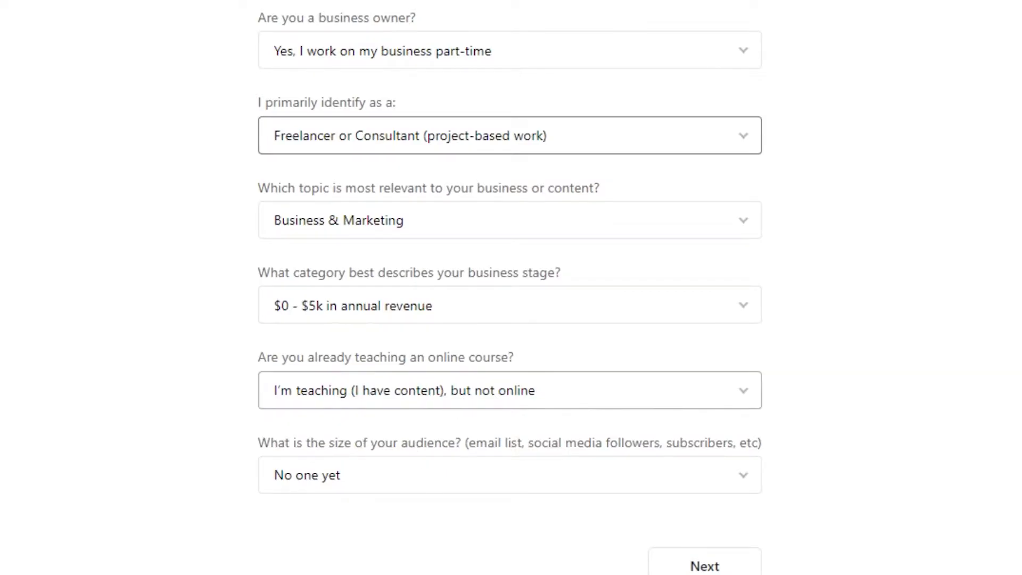
{"action": "left_click", "coordinate": [687, 566]}
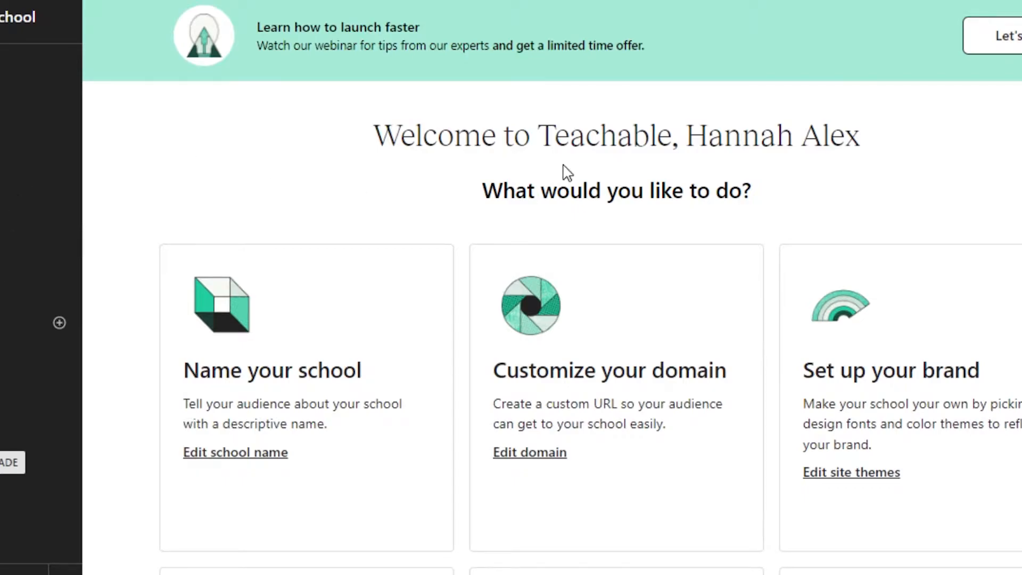
{"action": "scroll", "coordinate": [552, 319], "scroll_direction": "down", "scroll_amount": 5}
{"action": "scroll", "coordinate": [552, 319], "scroll_direction": "up", "scroll_amount": 5}
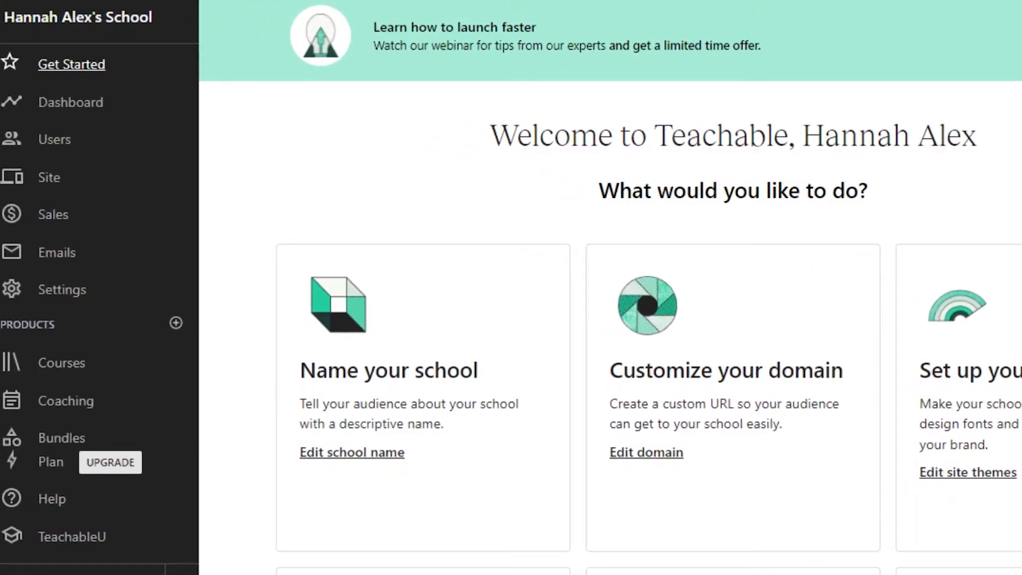
{"action": "scroll", "coordinate": [647, 264], "scroll_direction": "down", "scroll_amount": 5}
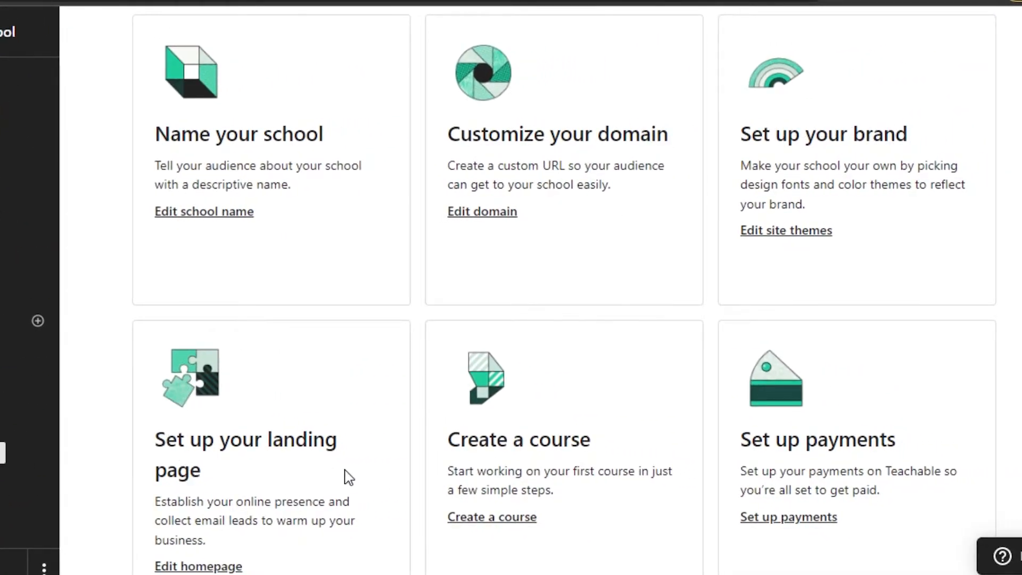
{"action": "scroll", "coordinate": [564, 292], "scroll_direction": "up", "scroll_amount": 4}
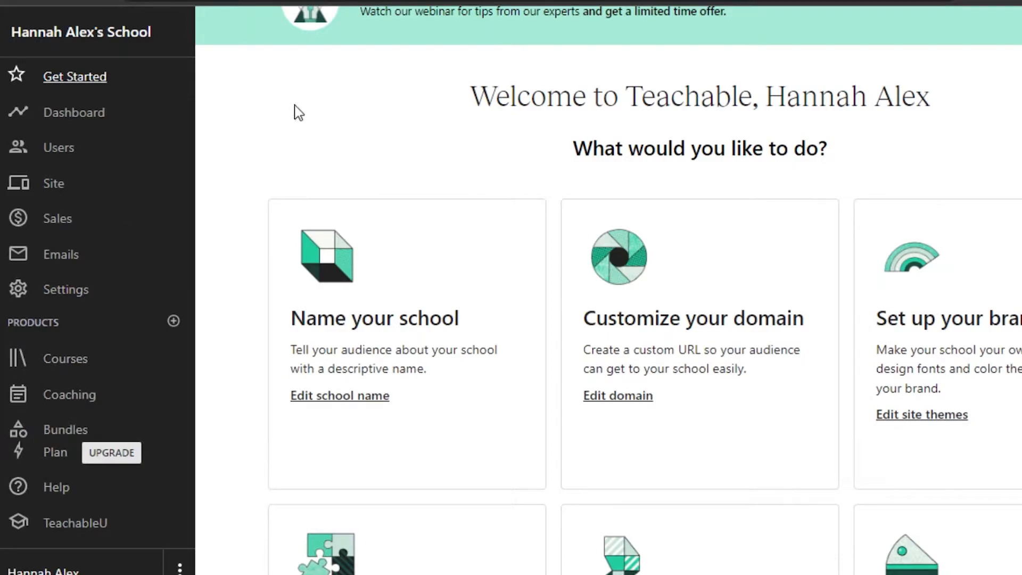
Step: Go to the Courses page and dismiss the announcement pop-up
{"action": "left_click", "coordinate": [70, 361]}
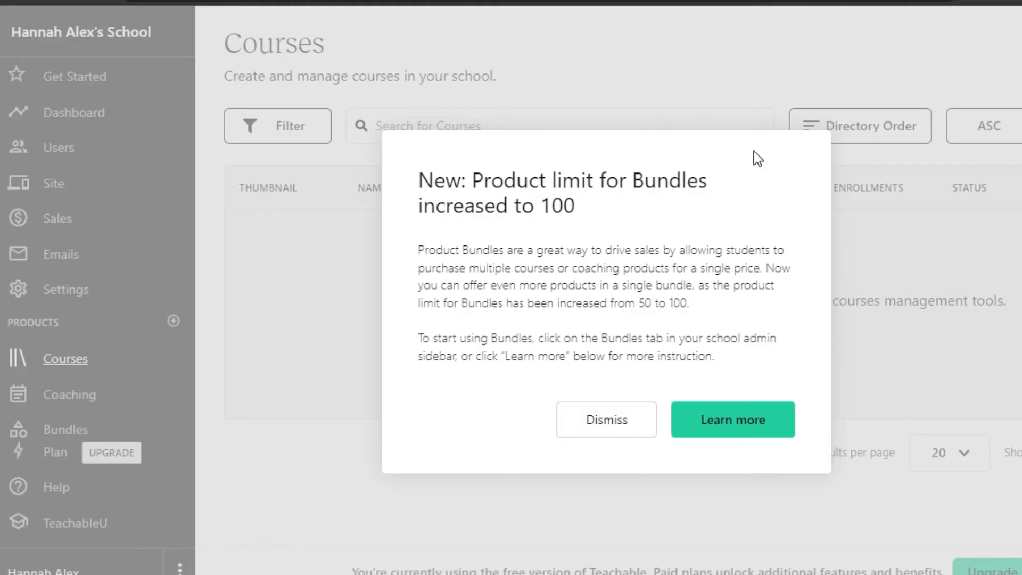
{"action": "left_click", "coordinate": [591, 425]}
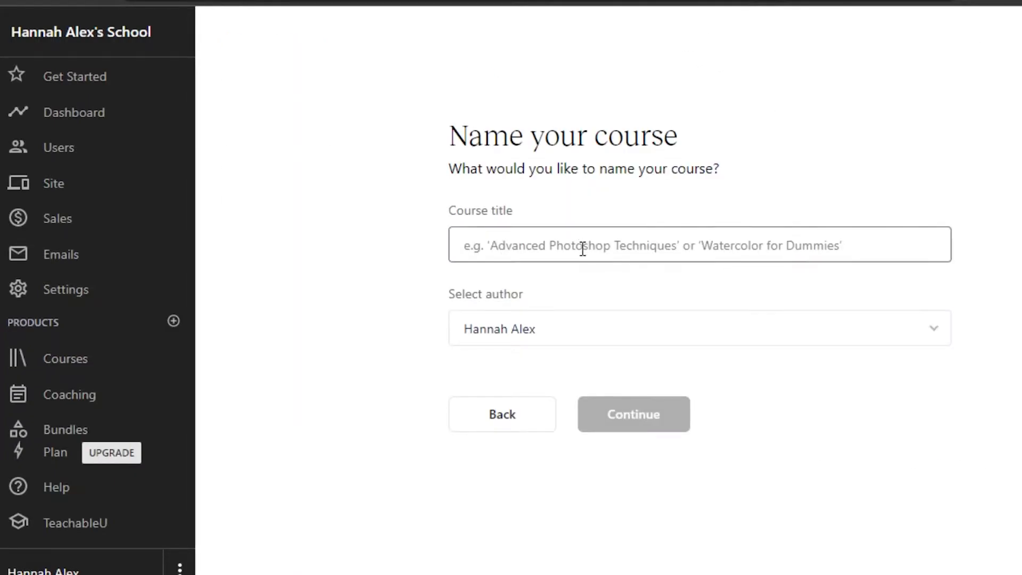
Step: Keep the default author, title the course 'Email Marketing for beginners' and continue
{"action": "left_click", "coordinate": [565, 343]}
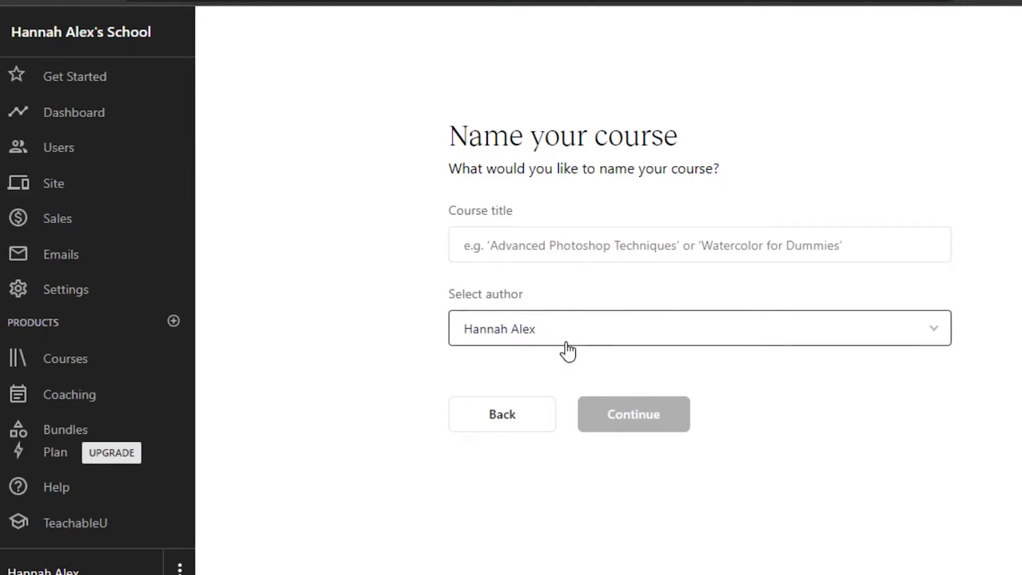
{"action": "left_click", "coordinate": [553, 373]}
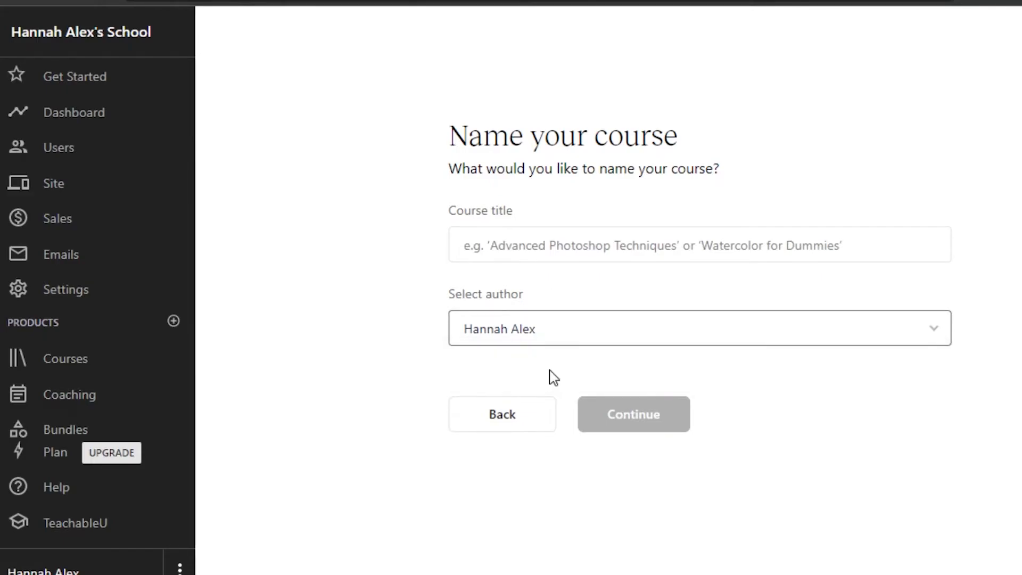
{"action": "left_click", "coordinate": [656, 255]}
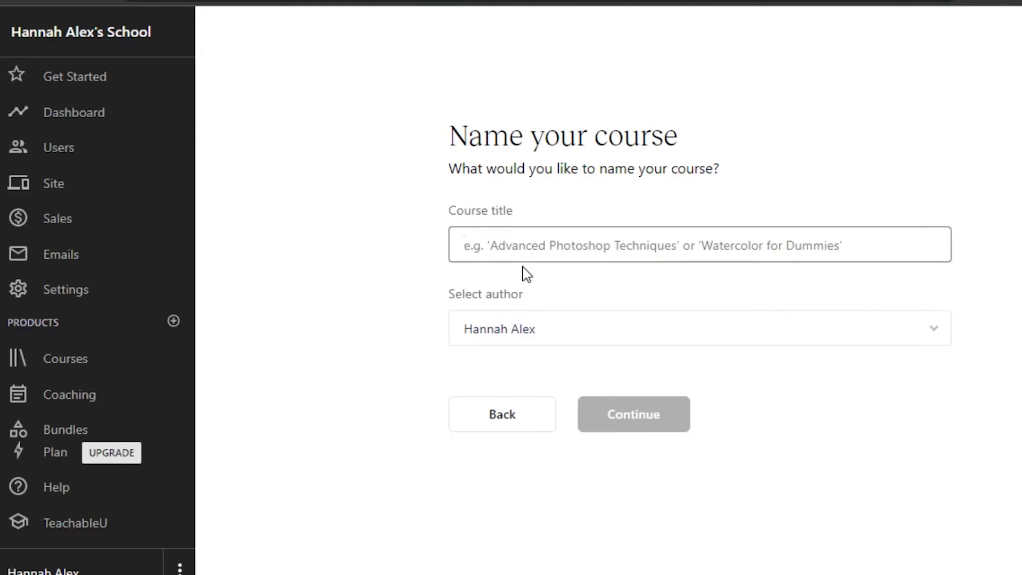
{"action": "key", "text": "Return"}
{"action": "type", "text": "Em"}
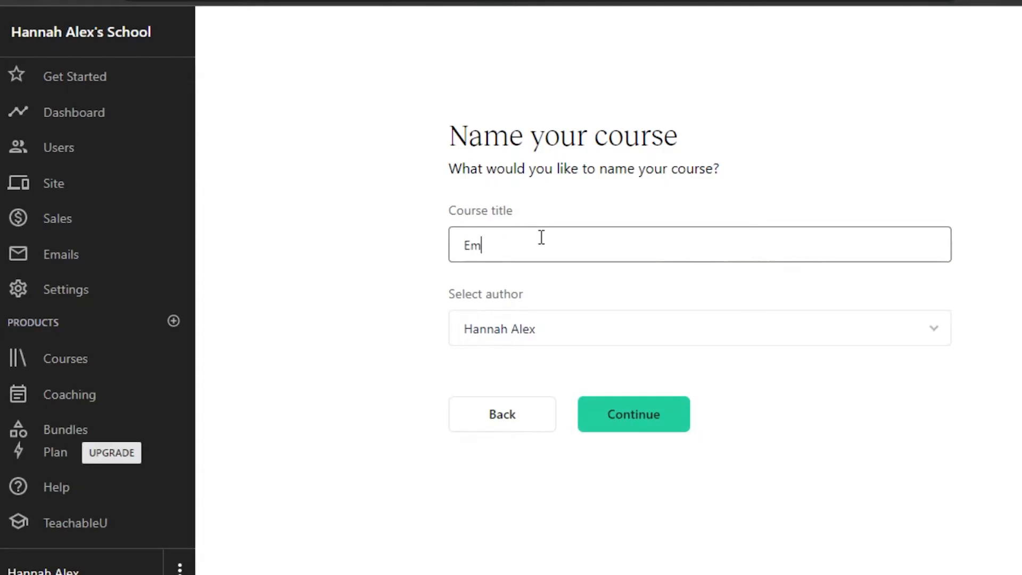
{"action": "type", "text": "ail Marketing for beginners"}
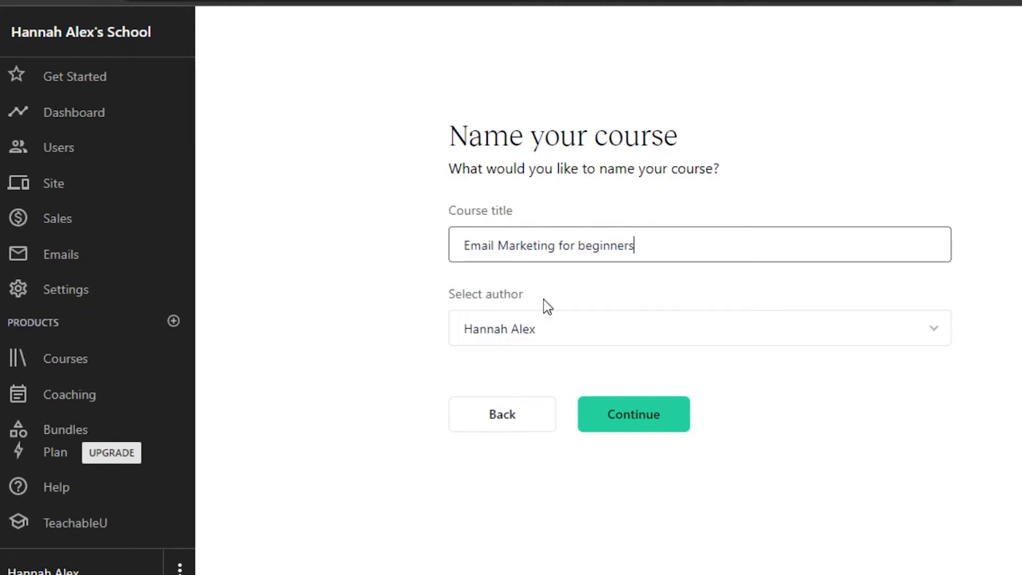
{"action": "left_click", "coordinate": [668, 404]}
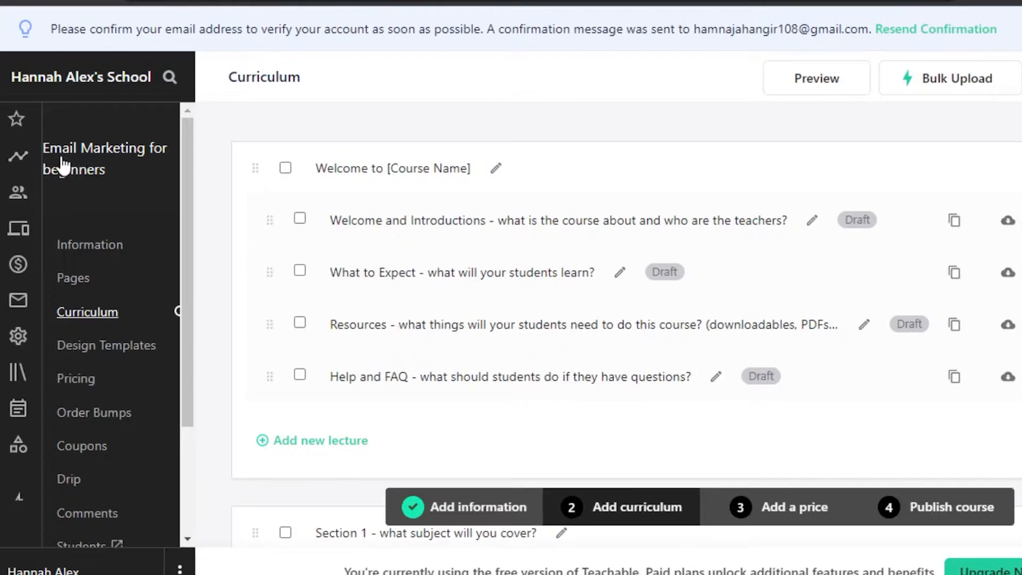
Step: Open the 'Welcome to [Course Name]' section title for editing on the Curriculum page
{"action": "left_click_drag", "start_coordinate": [187, 159], "coordinate": [182, 239]}
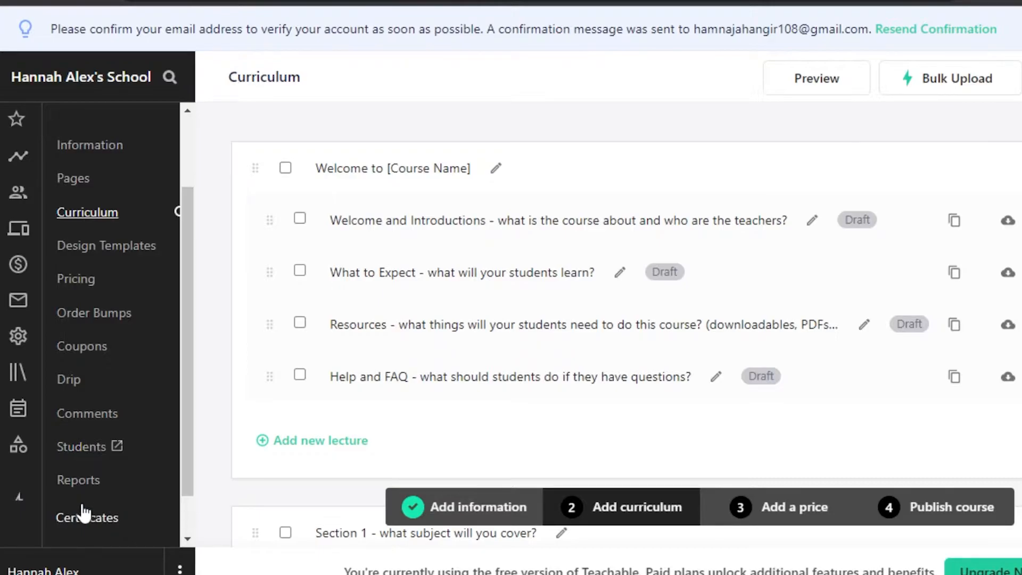
{"action": "scroll", "coordinate": [194, 399], "scroll_direction": "up", "scroll_amount": 1}
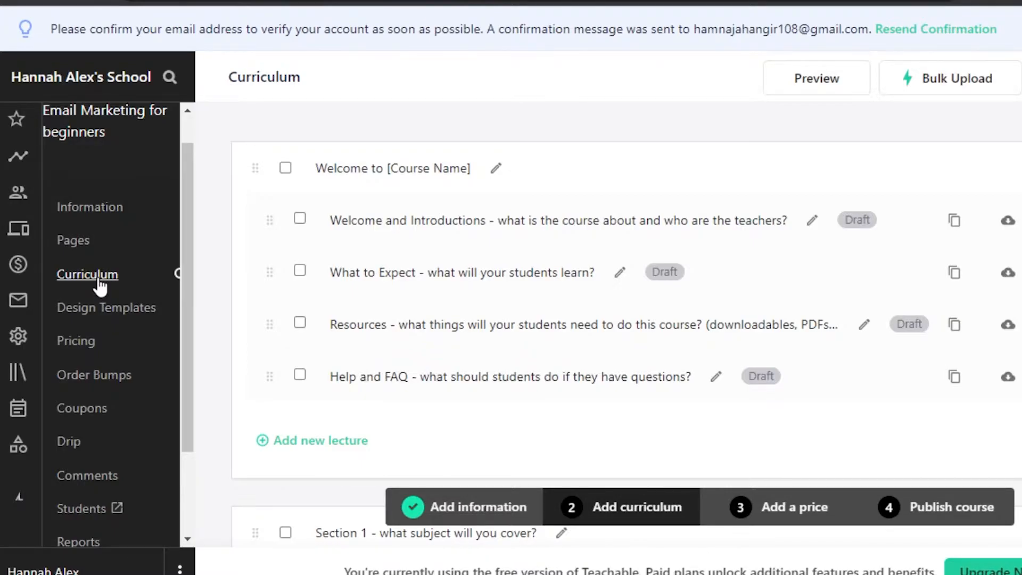
{"action": "left_click", "coordinate": [497, 169]}
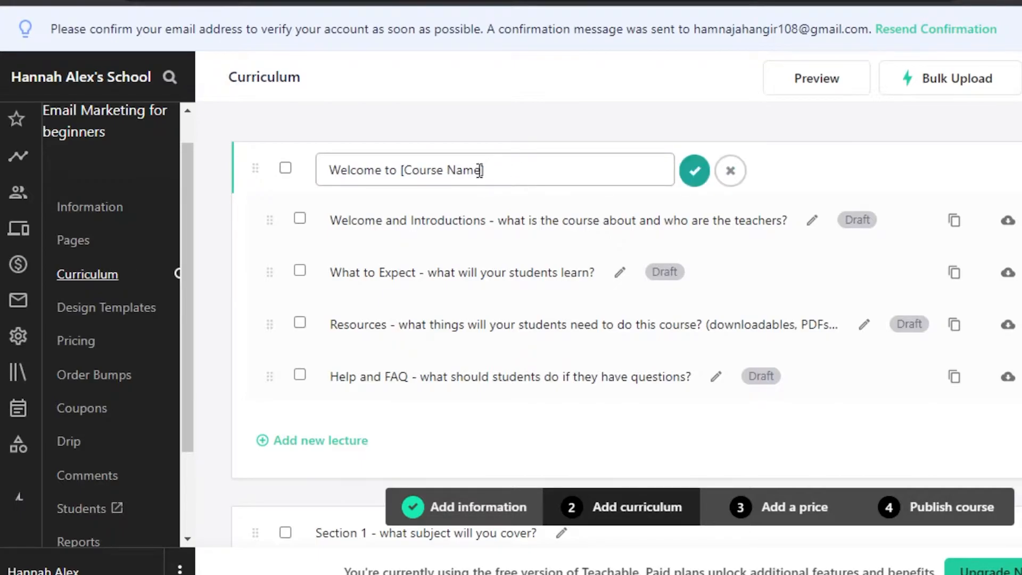
Step: Replace 'Course Name' with 'Email Marketing Beginners Guide' in the section title and save
{"action": "key", "text": "BackSpace"}
{"action": "key", "text": "BackSpace"}
{"action": "key", "text": "BackSpace"}
{"action": "key", "text": "BackSpace"}
{"action": "key", "text": "BackSpace"}
{"action": "key", "text": "BackSpace"}
{"action": "key", "text": "BackSpace"}
{"action": "key", "text": "BackSpace"}
{"action": "key", "text": "BackSpace"}
{"action": "key", "text": "BackSpace"}
{"action": "key", "text": "BackSpace"}
{"action": "type", "text": "Email Marketing Beginners Guide"}
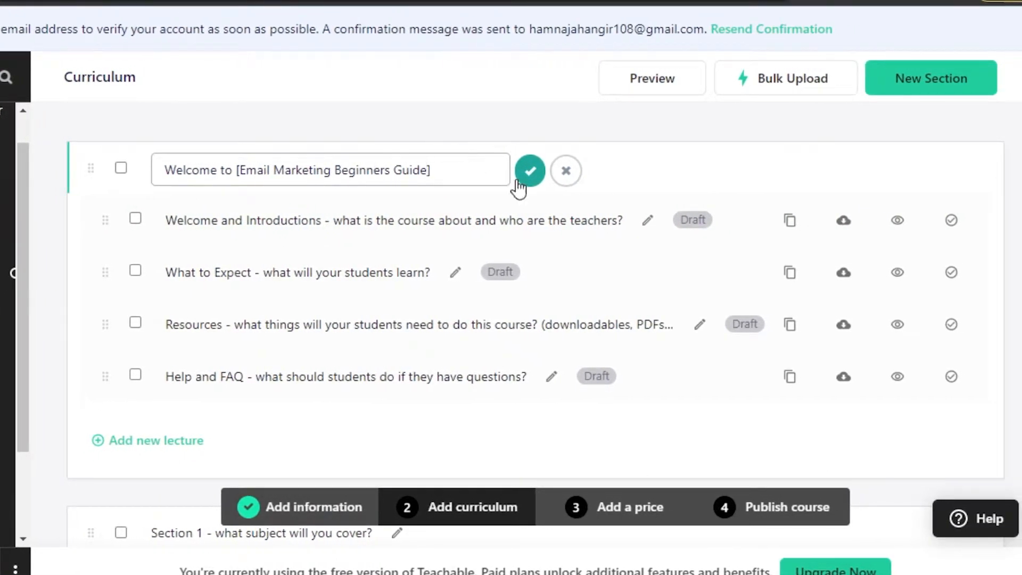
{"action": "left_click", "coordinate": [531, 173]}
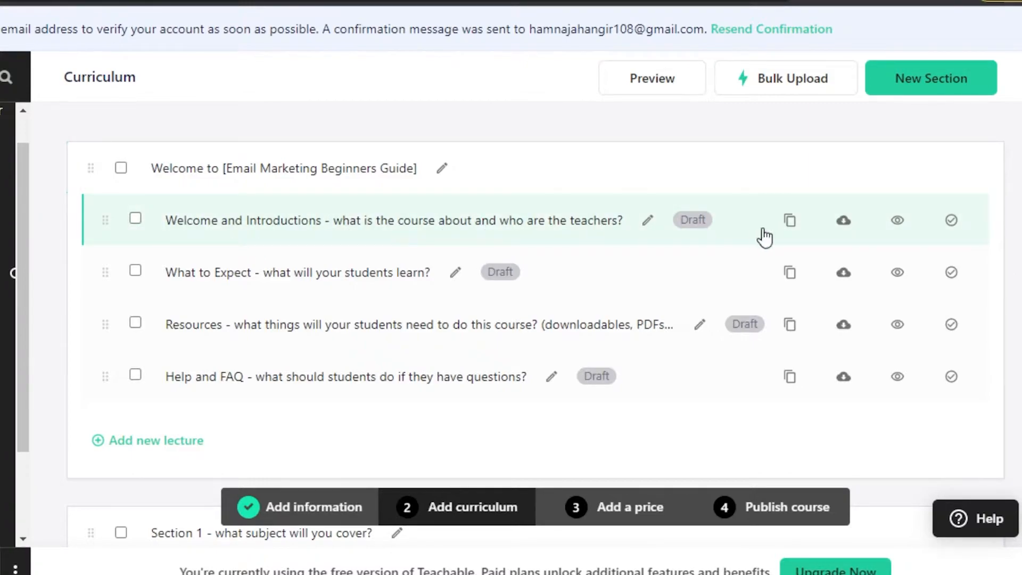
Step: Select the Welcome section, then open its 'How-to Lesson Part 1' lecture
{"action": "left_click", "coordinate": [121, 170]}
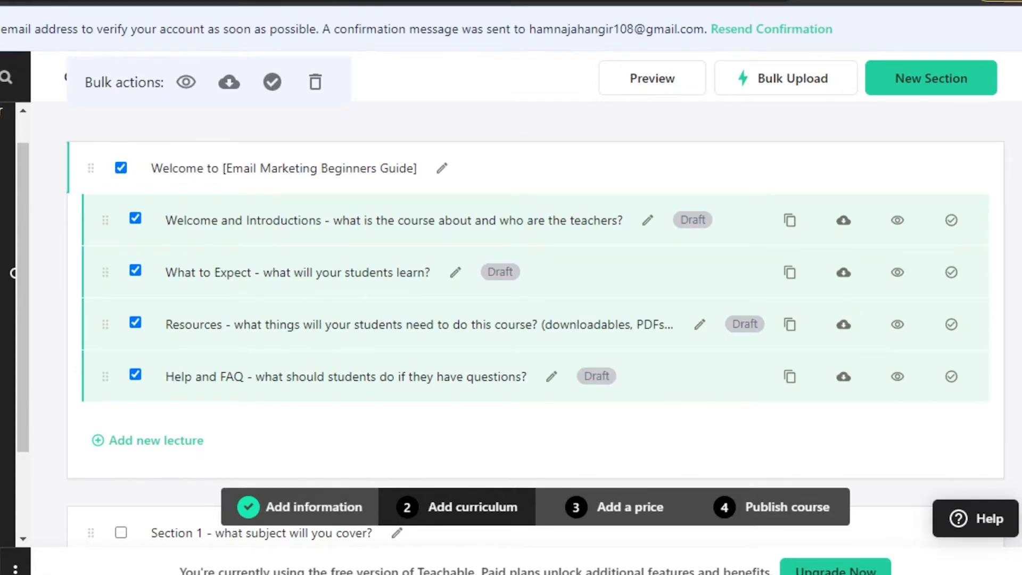
{"action": "scroll", "coordinate": [536, 325], "scroll_direction": "down", "scroll_amount": 8}
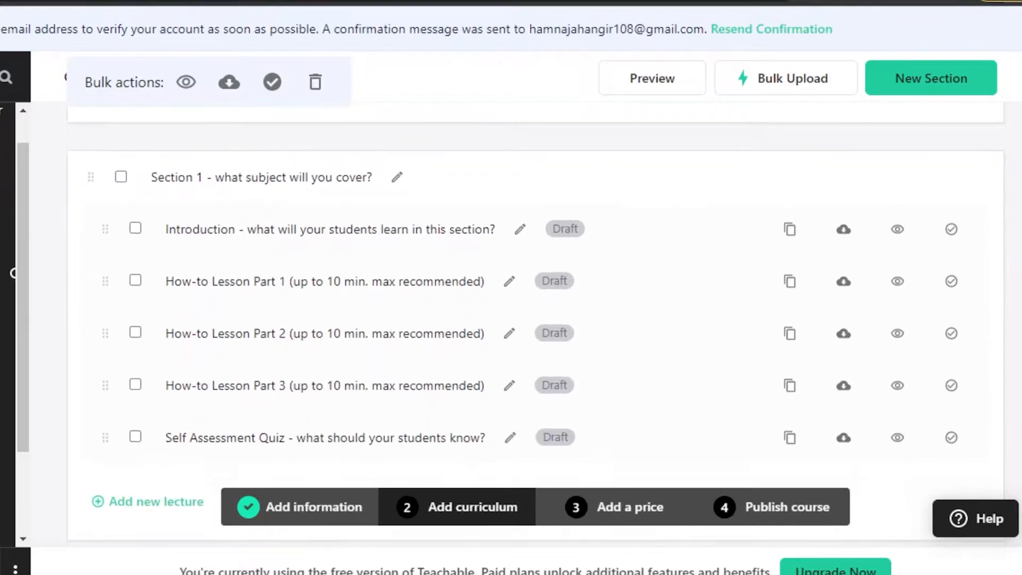
{"action": "scroll", "coordinate": [536, 325], "scroll_direction": "down", "scroll_amount": 20}
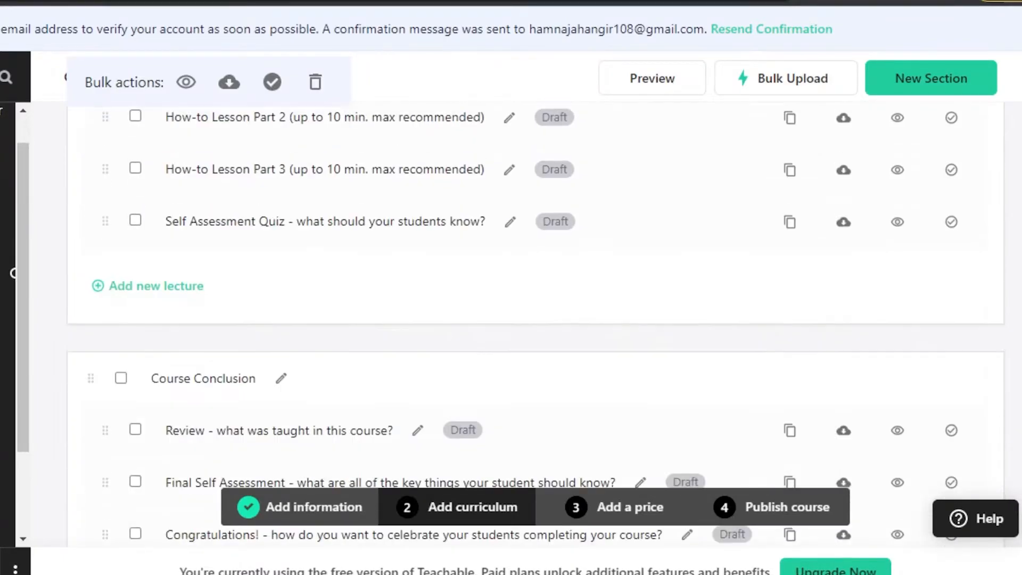
{"action": "scroll", "coordinate": [536, 325], "scroll_direction": "up", "scroll_amount": 20}
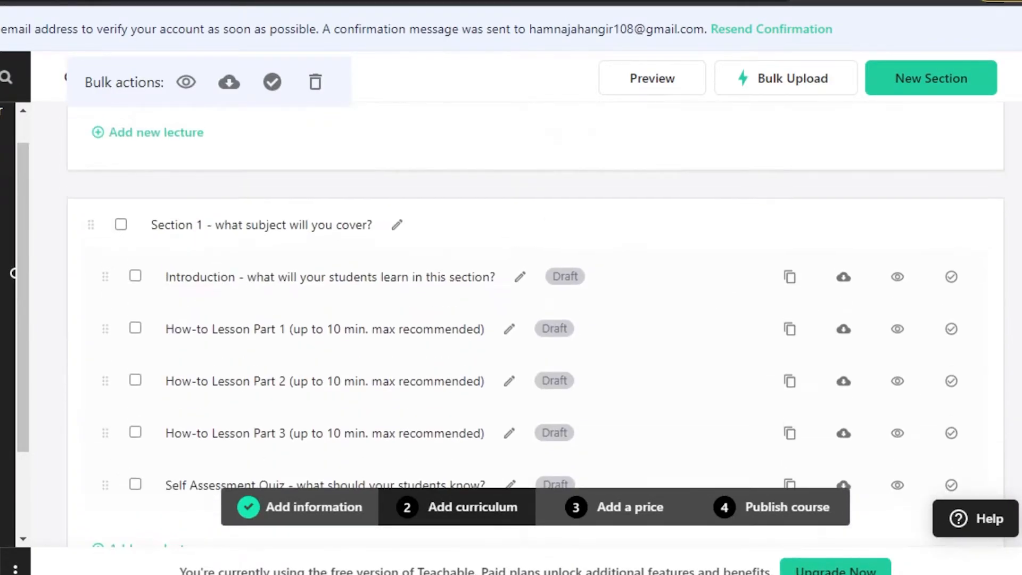
{"action": "scroll", "coordinate": [536, 325], "scroll_direction": "up", "scroll_amount": 1}
{"action": "scroll", "coordinate": [536, 325], "scroll_direction": "down", "scroll_amount": 1}
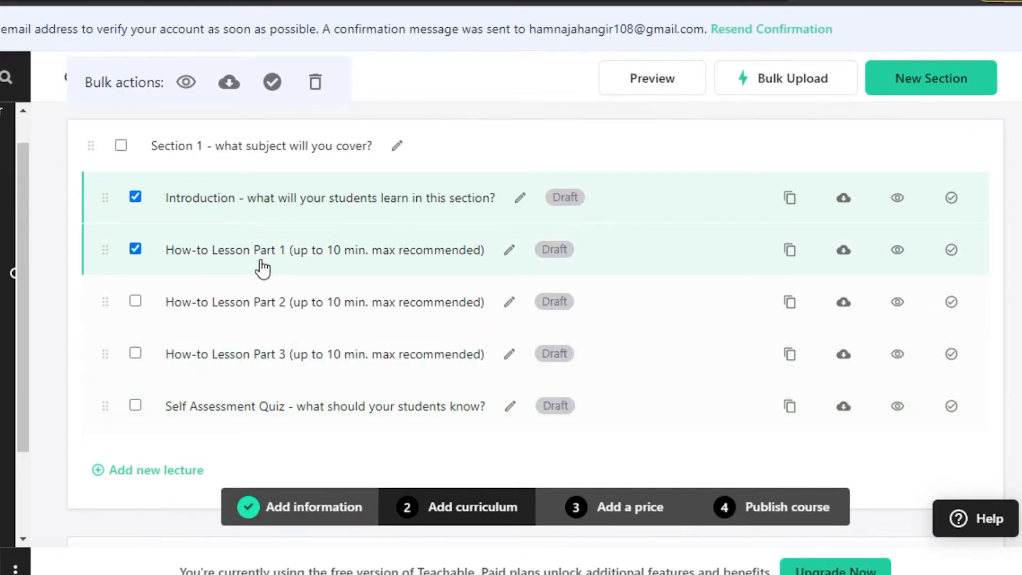
{"action": "scroll", "coordinate": [293, 252], "scroll_direction": "up", "scroll_amount": 5}
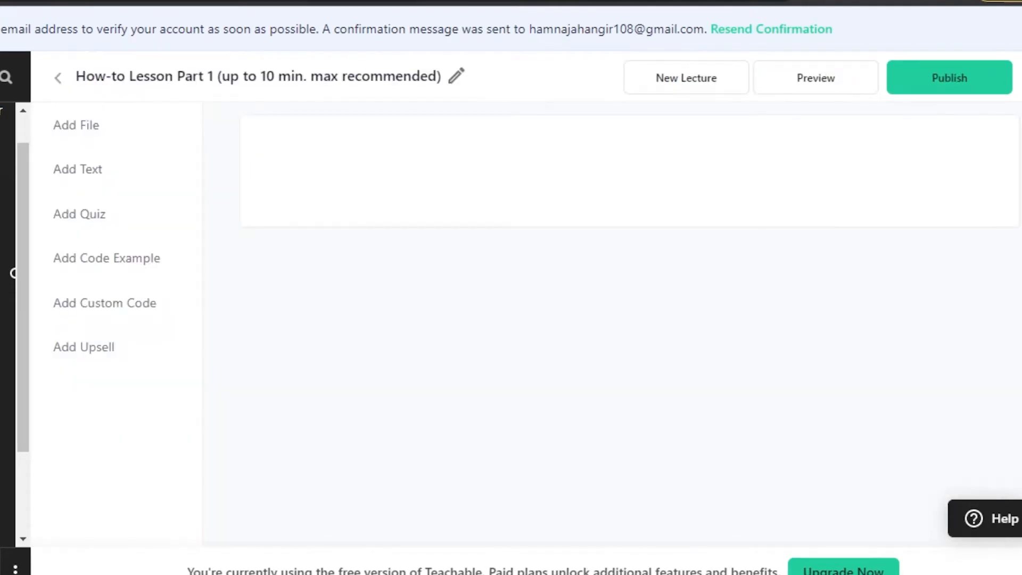
{"action": "triple_click", "coordinate": [569, 201]}
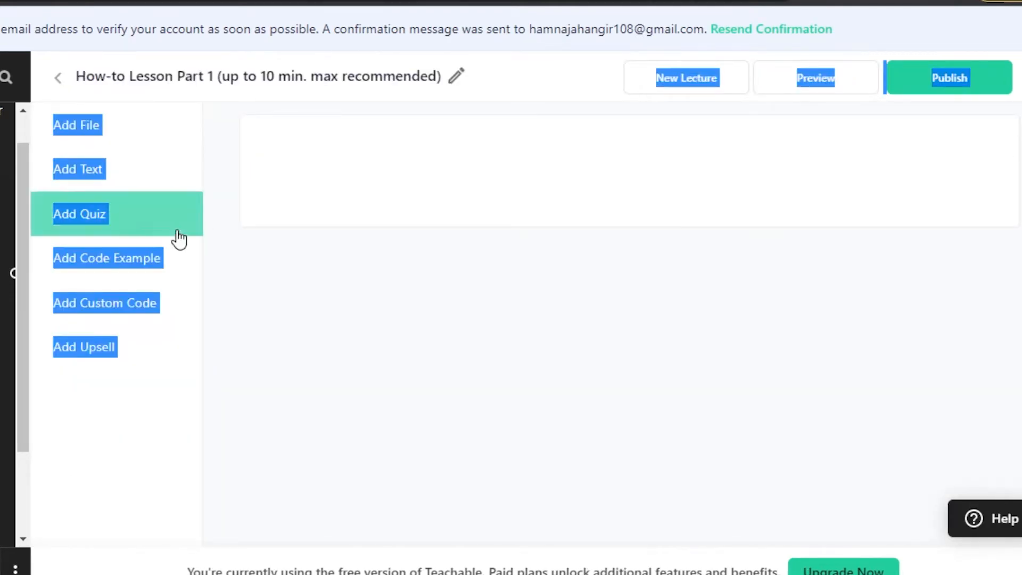
Step: Retitle the lecture from 'How-to Lesson Part 1' to 'Where to start' and save
{"action": "left_click", "coordinate": [377, 330]}
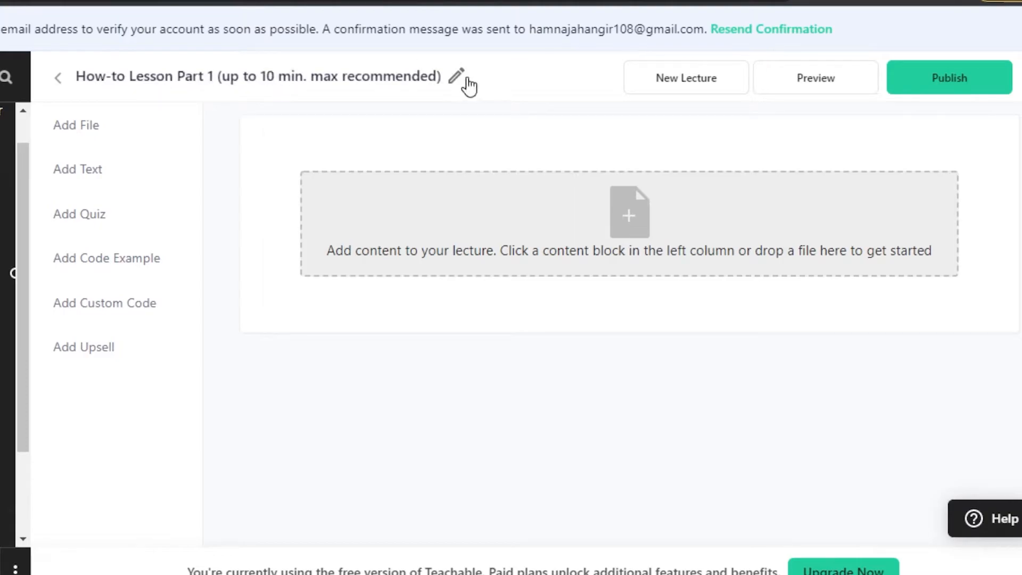
{"action": "left_click", "coordinate": [458, 78]}
{"action": "key", "text": "BackSpace"}
{"action": "key", "text": "BackSpace"}
{"action": "key", "text": "BackSpace"}
{"action": "key", "text": "BackSpace"}
{"action": "key", "text": "BackSpace"}
{"action": "key", "text": "BackSpace"}
{"action": "key", "text": "BackSpace"}
{"action": "key", "text": "BackSpace"}
{"action": "key", "text": "BackSpace"}
{"action": "key", "text": "BackSpace"}
{"action": "key", "text": "BackSpace"}
{"action": "key", "text": "BackSpace"}
{"action": "key", "text": "BackSpace"}
{"action": "key", "text": "BackSpace"}
{"action": "key", "text": "BackSpace"}
{"action": "key", "text": "BackSpace"}
{"action": "key", "text": "BackSpace"}
{"action": "key", "text": "BackSpace"}
{"action": "key", "text": "BackSpace"}
{"action": "key", "text": "BackSpace"}
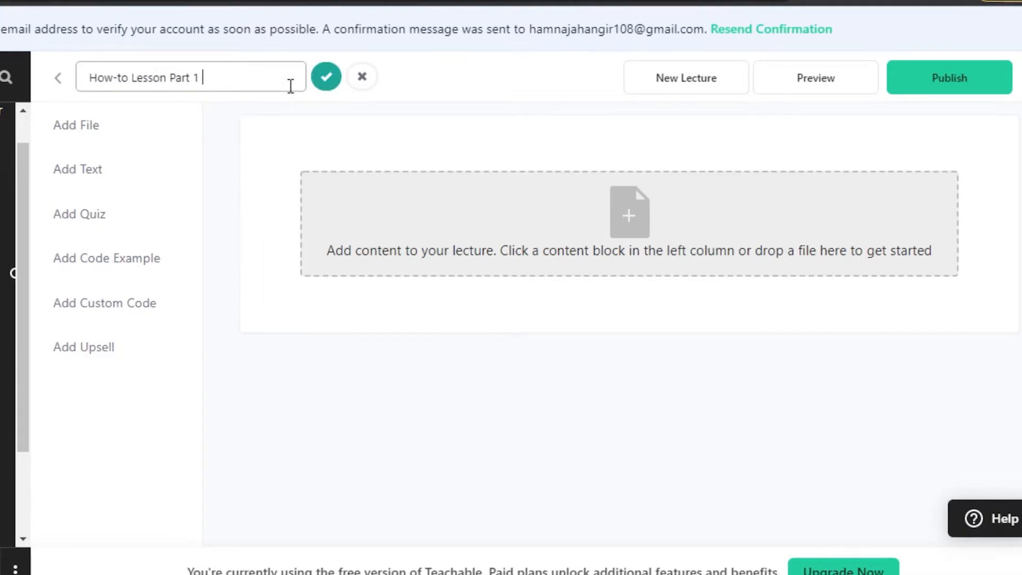
{"action": "key", "text": "BackSpace"}
{"action": "key", "text": "BackSpace"}
{"action": "key", "text": "BackSpace"}
{"action": "key", "text": "BackSpace"}
{"action": "key", "text": "BackSpace"}
{"action": "key", "text": "BackSpace"}
{"action": "key", "text": "BackSpace"}
{"action": "key", "text": "BackSpace"}
{"action": "key", "text": "BackSpace"}
{"action": "key", "text": "BackSpace"}
{"action": "key", "text": "BackSpace"}
{"action": "key", "text": "BackSpace"}
{"action": "key", "text": "BackSpace"}
{"action": "key", "text": "BackSpace"}
{"action": "key", "text": "BackSpace"}
{"action": "key", "text": "BackSpace"}
{"action": "key", "text": "BackSpace"}
{"action": "type", "text": "Where to start"}
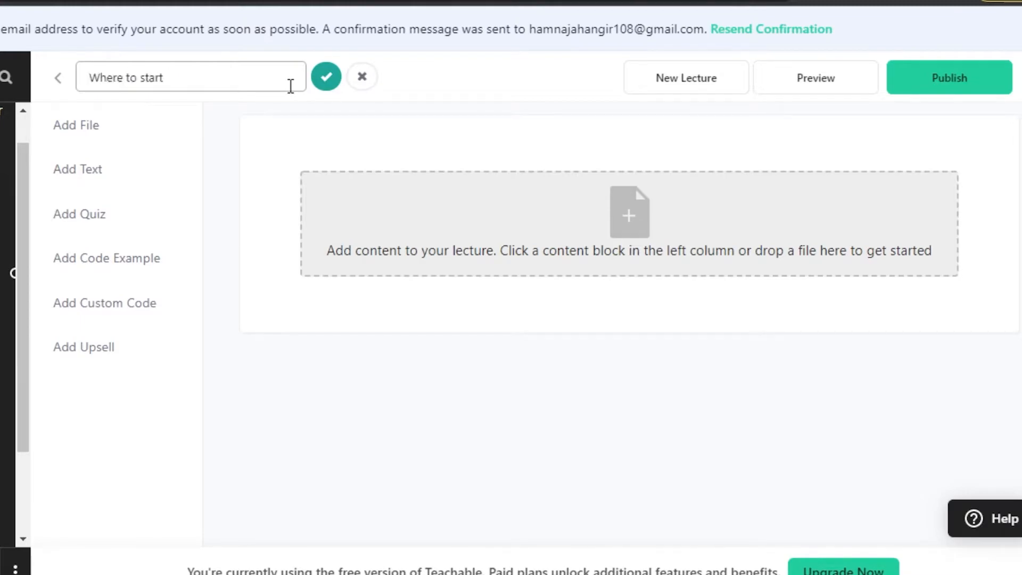
{"action": "left_click", "coordinate": [327, 79]}
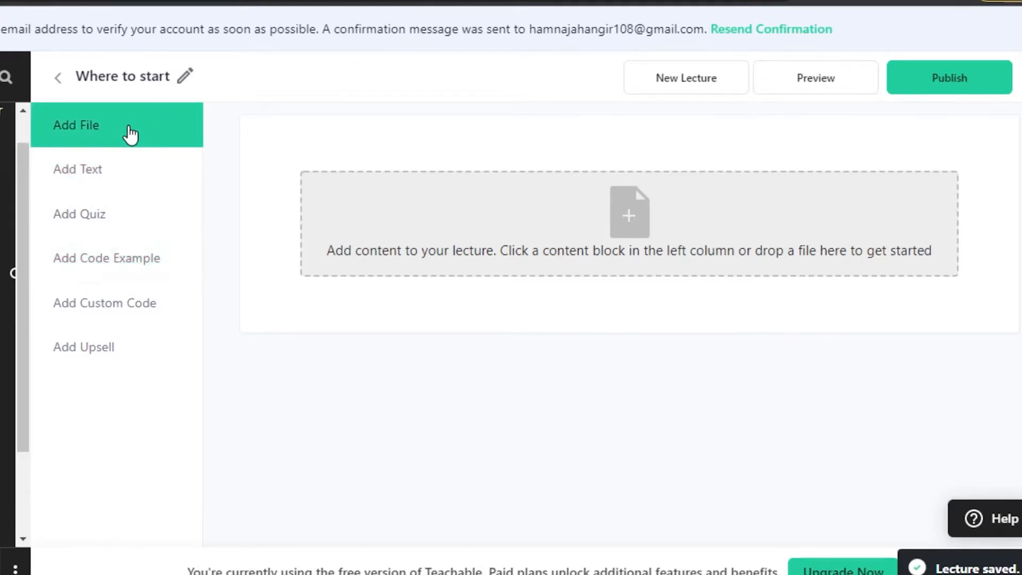
Step: Try the Add Text and Add Quiz options, then settle on the Add File uploader
{"action": "left_click", "coordinate": [101, 184]}
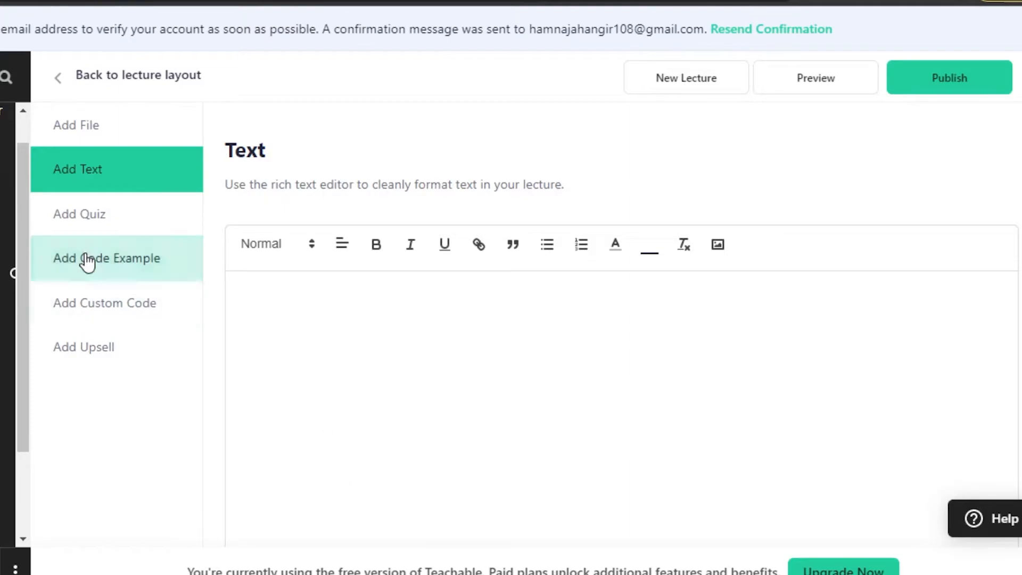
{"action": "left_click", "coordinate": [84, 217]}
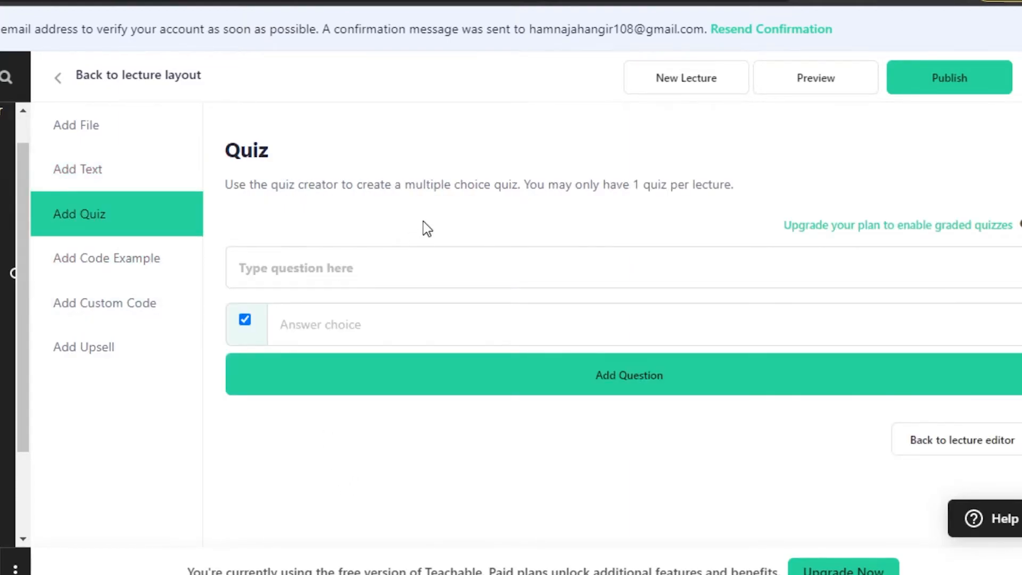
{"action": "left_click", "coordinate": [99, 137]}
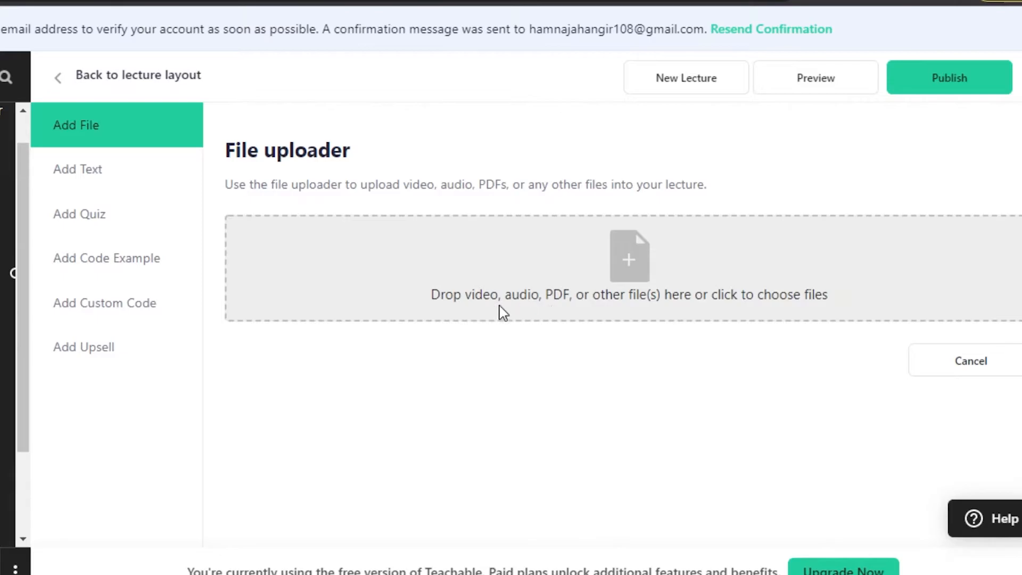
Step: Browse the Google Drive upload source, then close the file picker without uploading
{"action": "left_click", "coordinate": [630, 272]}
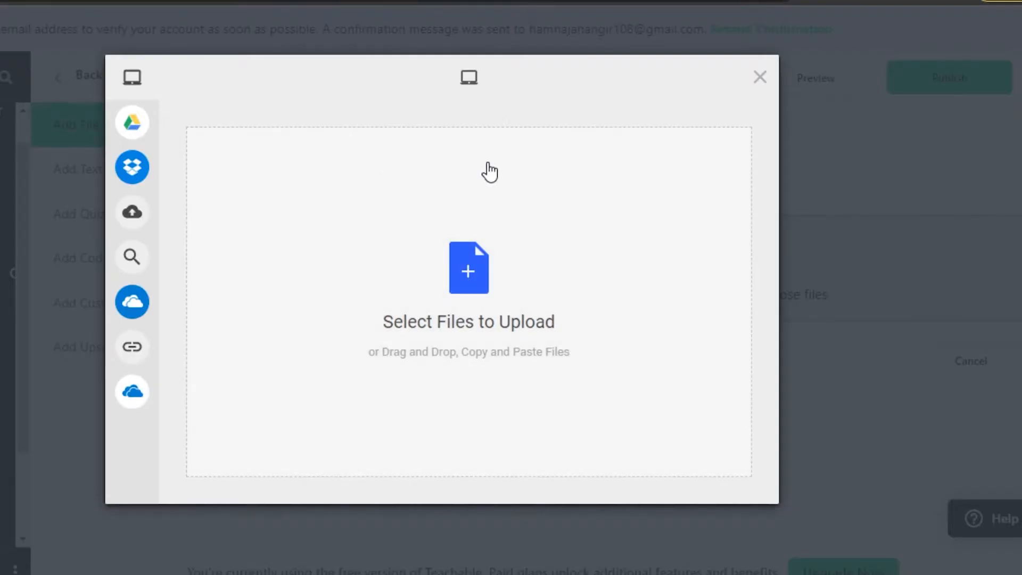
{"action": "mouse_move", "coordinate": [128, 167]}
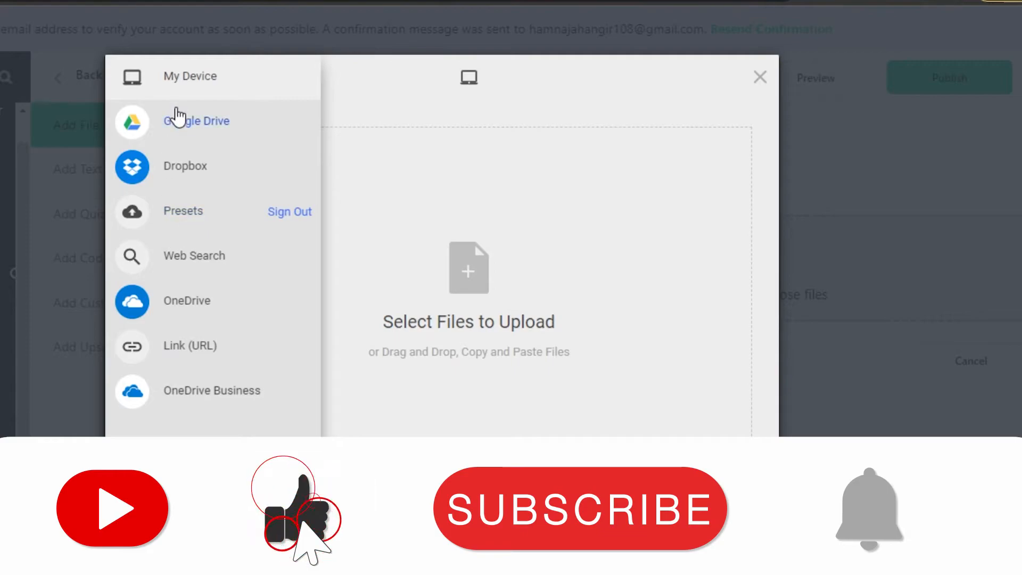
{"action": "left_click", "coordinate": [177, 133]}
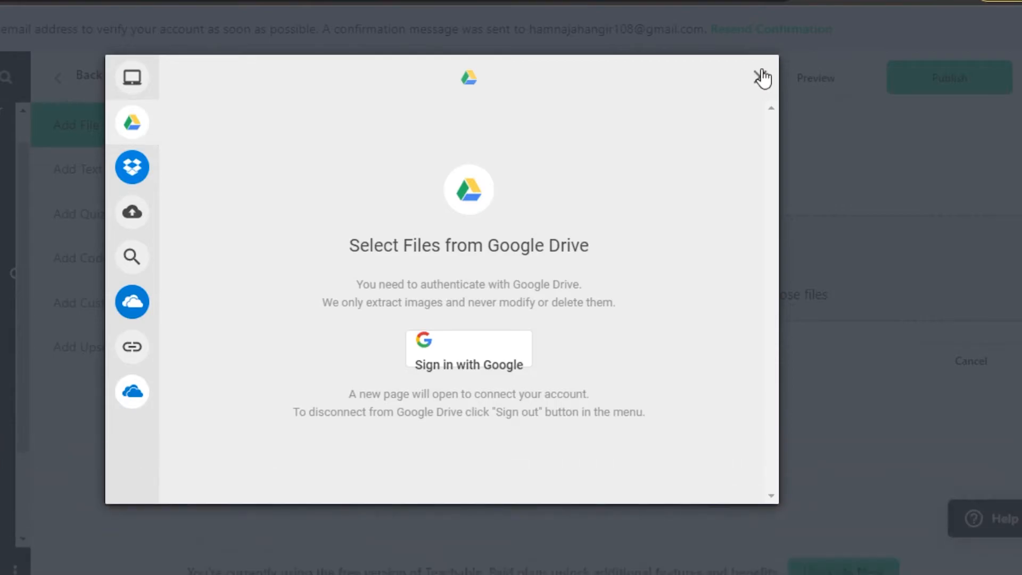
{"action": "left_click", "coordinate": [759, 75]}
Step: Clear the placeholder text out of the lecture's text block
{"action": "left_click", "coordinate": [141, 185]}
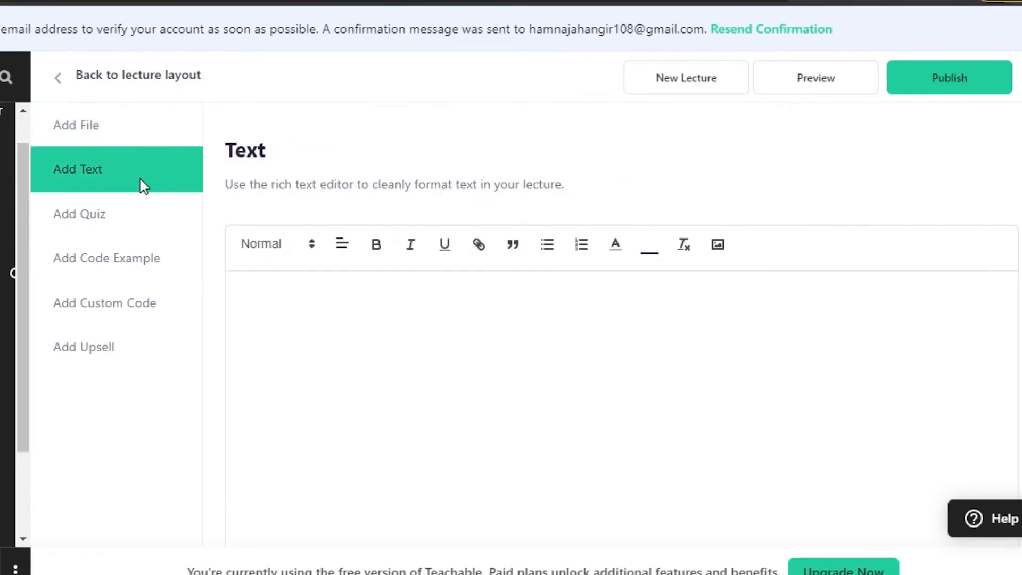
{"action": "type", "text": "hjfyfvbgvhgvnmbukhuyfcv vb"}
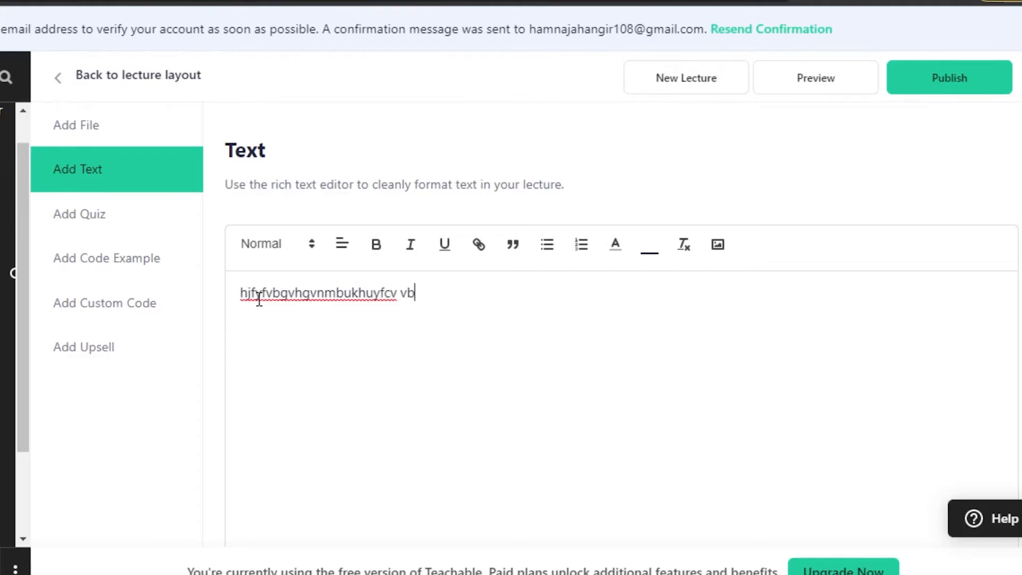
{"action": "type", "text": "yigigbjhbhb n n  n mnkjnkjn"}
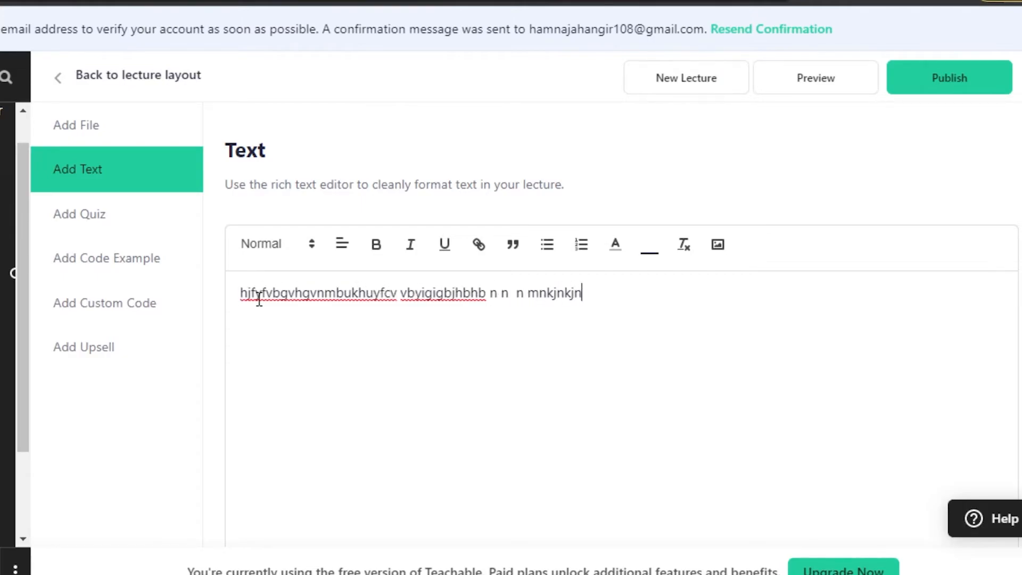
{"action": "key", "text": "BackSpace"}
{"action": "key", "text": "BackSpace"}
{"action": "key", "text": "BackSpace"}
{"action": "key", "text": "BackSpace"}
{"action": "key", "text": "BackSpace"}
{"action": "key", "text": "BackSpace"}
{"action": "key", "text": "BackSpace"}
{"action": "key", "text": "BackSpace"}
{"action": "key", "text": "BackSpace"}
{"action": "key", "text": "BackSpace"}
{"action": "key", "text": "BackSpace"}
{"action": "key", "text": "BackSpace"}
{"action": "key", "text": "BackSpace"}
{"action": "key", "text": "BackSpace"}
{"action": "key", "text": "BackSpace"}
{"action": "key", "text": "BackSpace"}
{"action": "key", "text": "BackSpace"}
{"action": "key", "text": "BackSpace"}
{"action": "key", "text": "BackSpace"}
{"action": "key", "text": "BackSpace"}
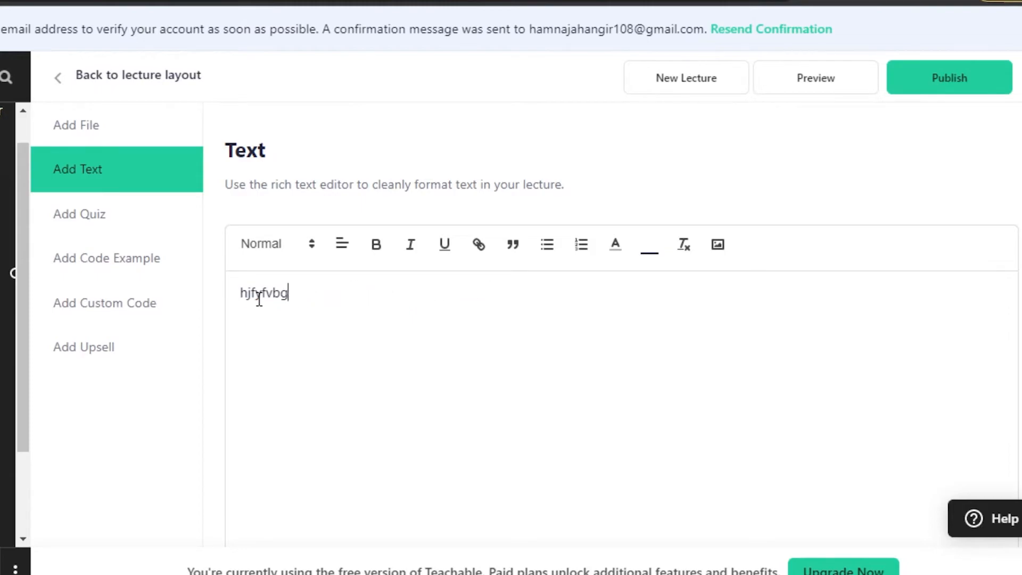
Step: Add a quiz with the question 'how much you re currently making'
{"action": "left_click", "coordinate": [93, 233]}
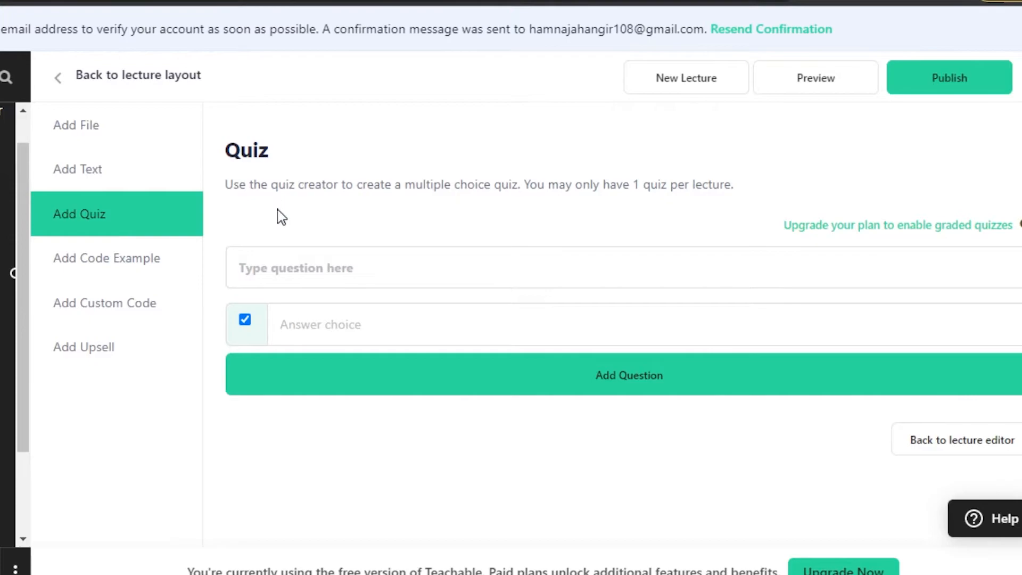
{"action": "left_click", "coordinate": [302, 261]}
{"action": "type", "text": "how much you re currently making"}
{"action": "left_click", "coordinate": [362, 325]}
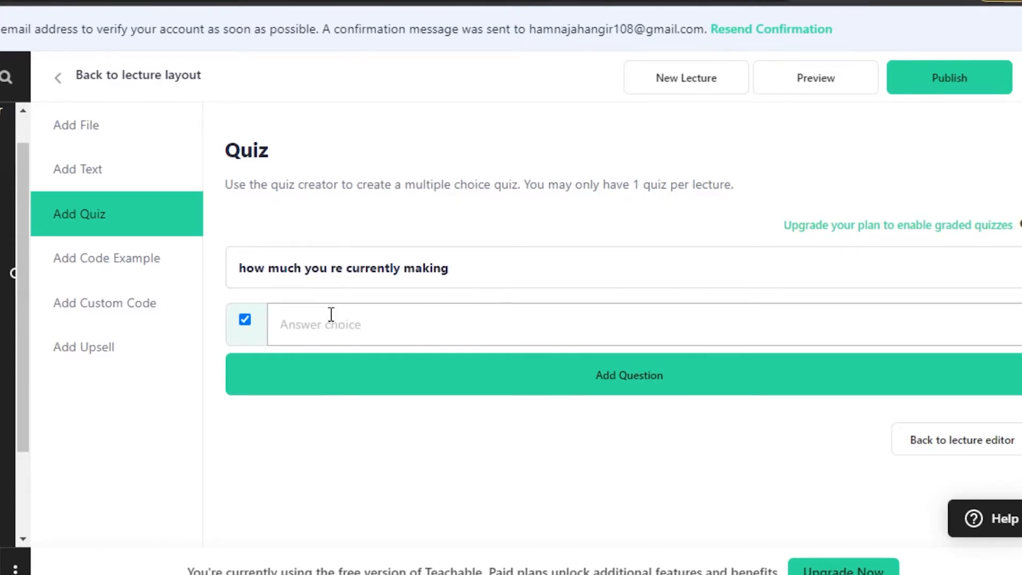
{"action": "left_click", "coordinate": [575, 393]}
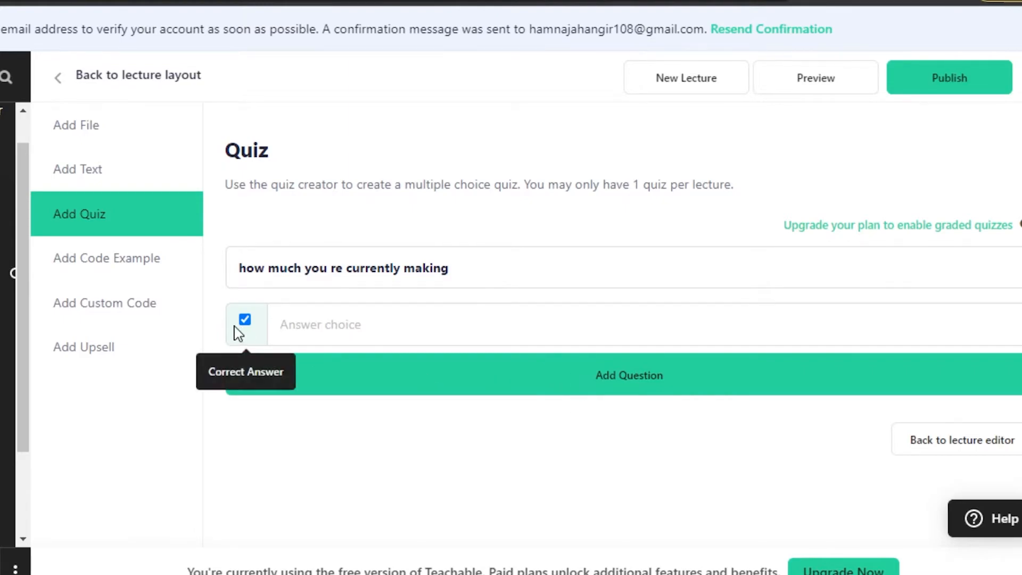
Step: Look through the Code Example, Custom Code and Upsell options, ending on the Upsell section
{"action": "left_click", "coordinate": [118, 271]}
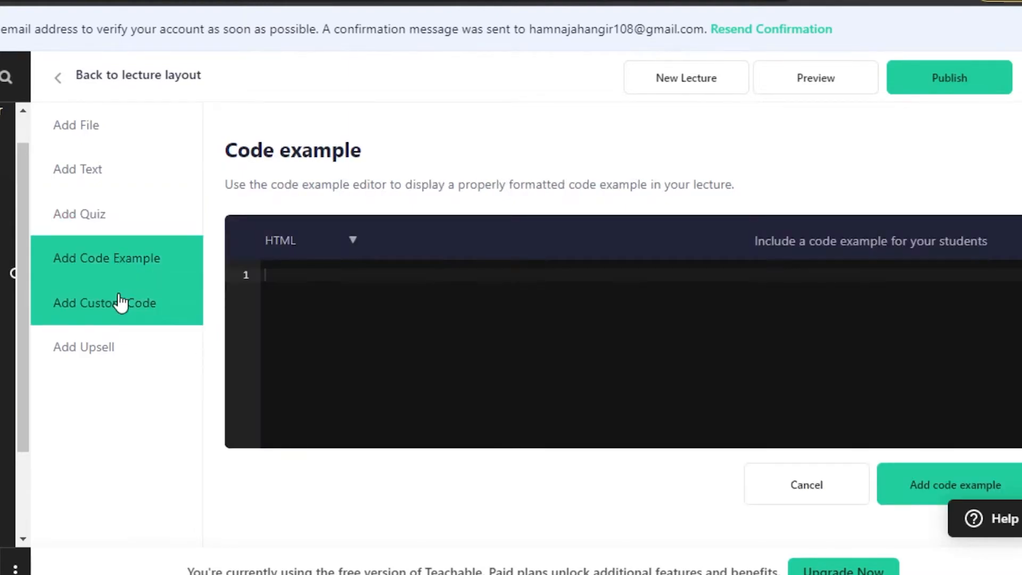
{"action": "left_click", "coordinate": [121, 301]}
{"action": "left_click", "coordinate": [108, 370]}
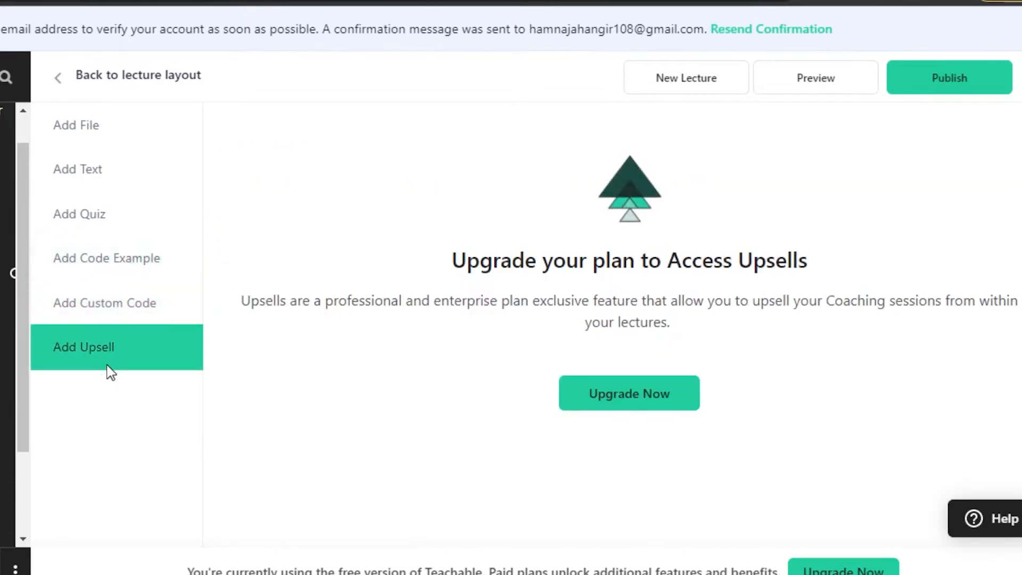
{"action": "left_click_drag", "start_coordinate": [145, 211], "coordinate": [149, 272]}
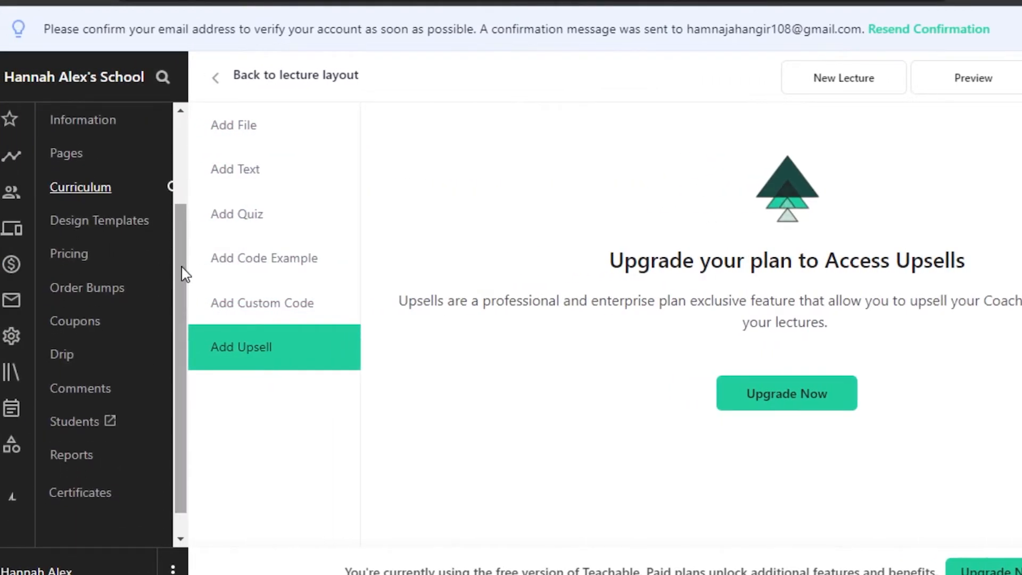
Step: Return to the curriculum and select the whole Course Conclusion section
{"action": "left_click", "coordinate": [95, 188]}
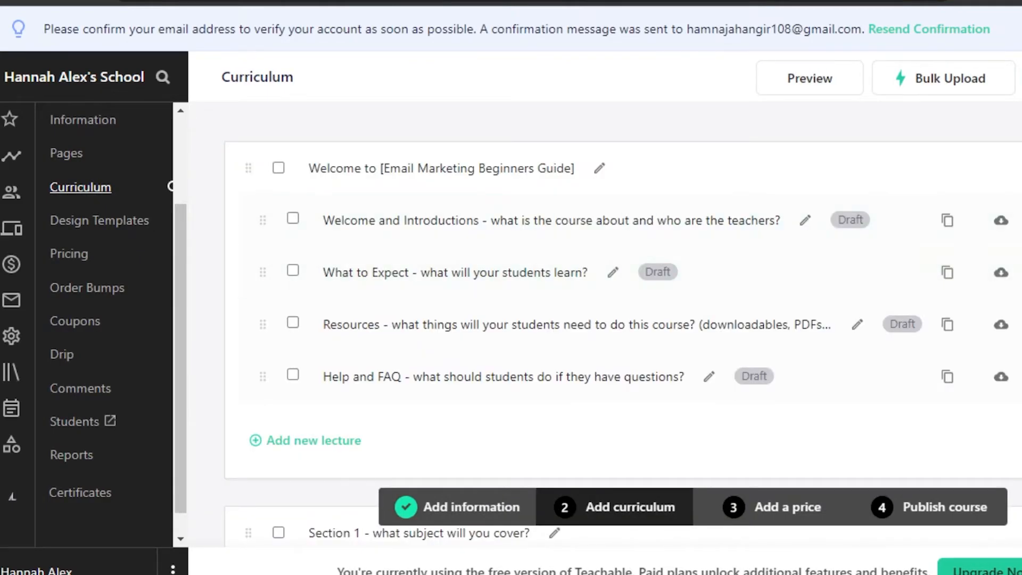
{"action": "scroll", "coordinate": [623, 319], "scroll_direction": "down", "scroll_amount": 20}
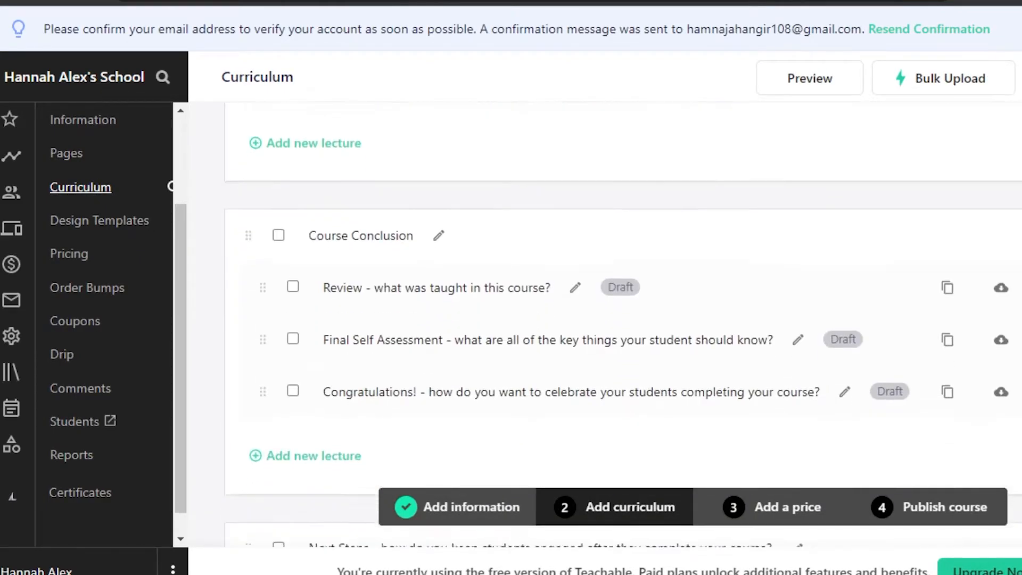
{"action": "scroll", "coordinate": [593, 456], "scroll_direction": "down", "scroll_amount": 1}
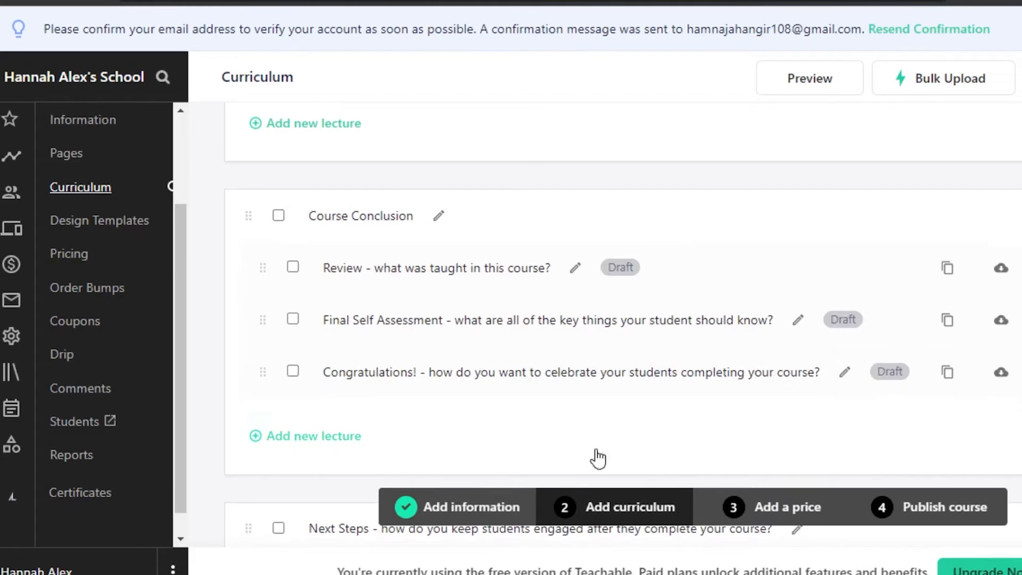
{"action": "left_click", "coordinate": [278, 215]}
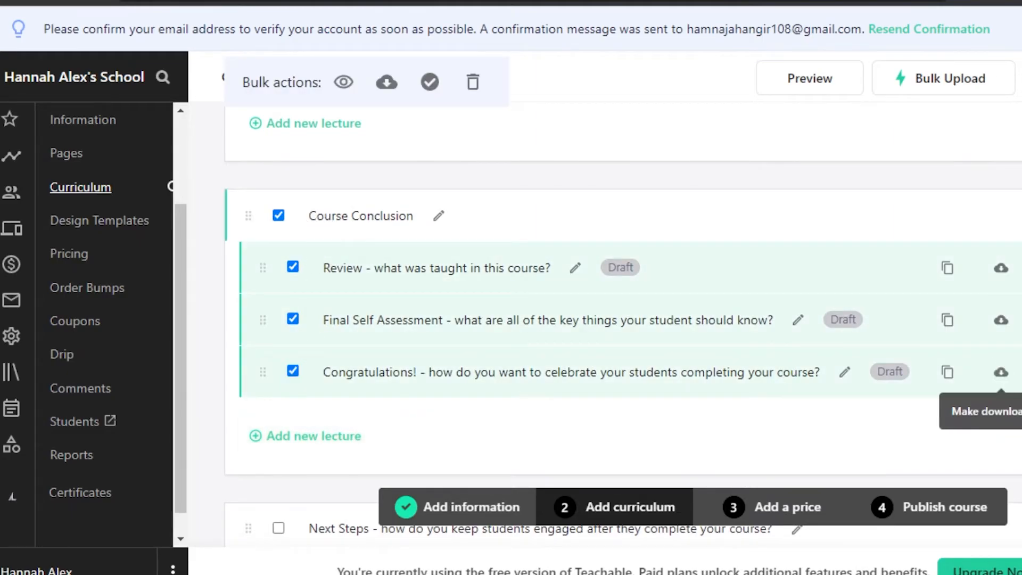
{"action": "scroll", "coordinate": [623, 319], "scroll_direction": "down", "scroll_amount": 5}
{"action": "scroll", "coordinate": [623, 319], "scroll_direction": "up", "scroll_amount": 20}
{"action": "scroll", "coordinate": [313, 238], "scroll_direction": "up", "scroll_amount": 5}
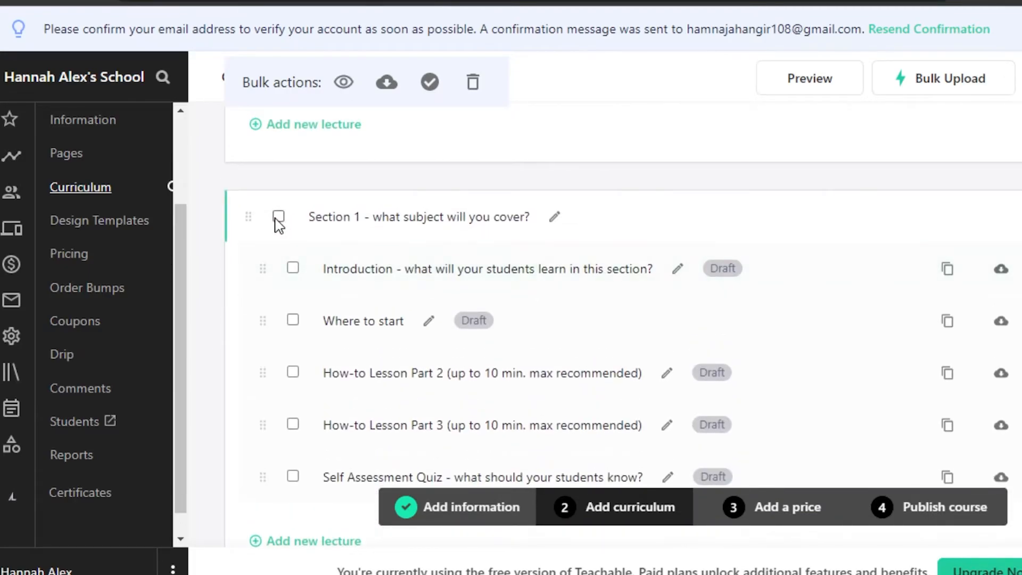
Step: Select the Section 1 lectures except a how-to lesson and the self assessment quiz
{"action": "left_click", "coordinate": [278, 217]}
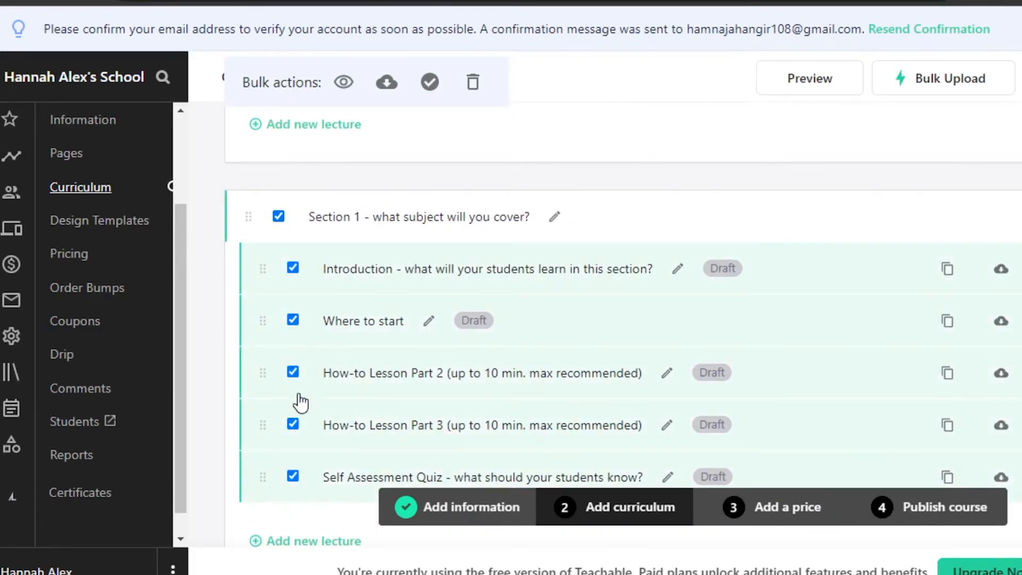
{"action": "left_click", "coordinate": [292, 424]}
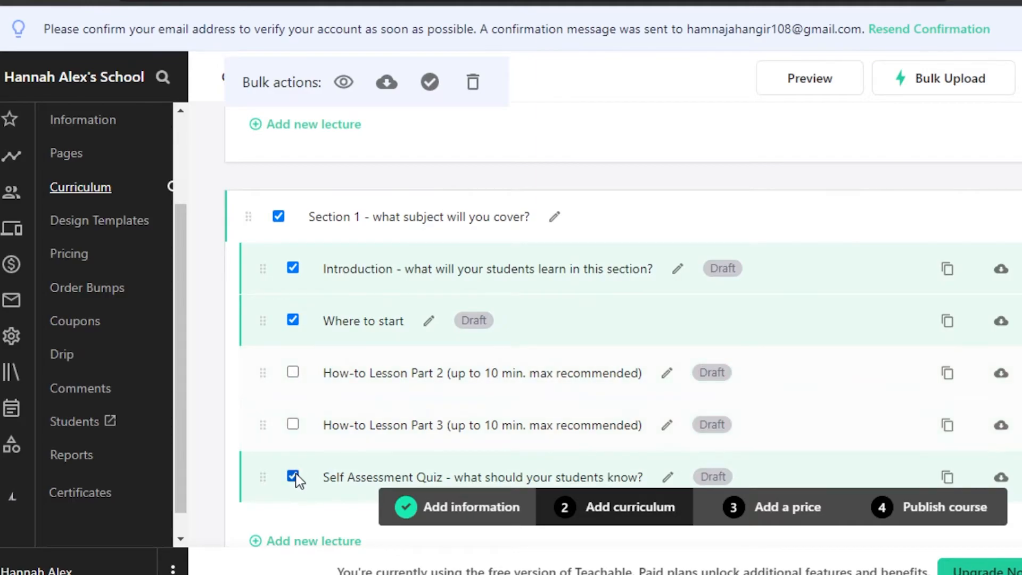
{"action": "left_click", "coordinate": [293, 476]}
{"action": "scroll", "coordinate": [297, 479], "scroll_direction": "down", "scroll_amount": 9}
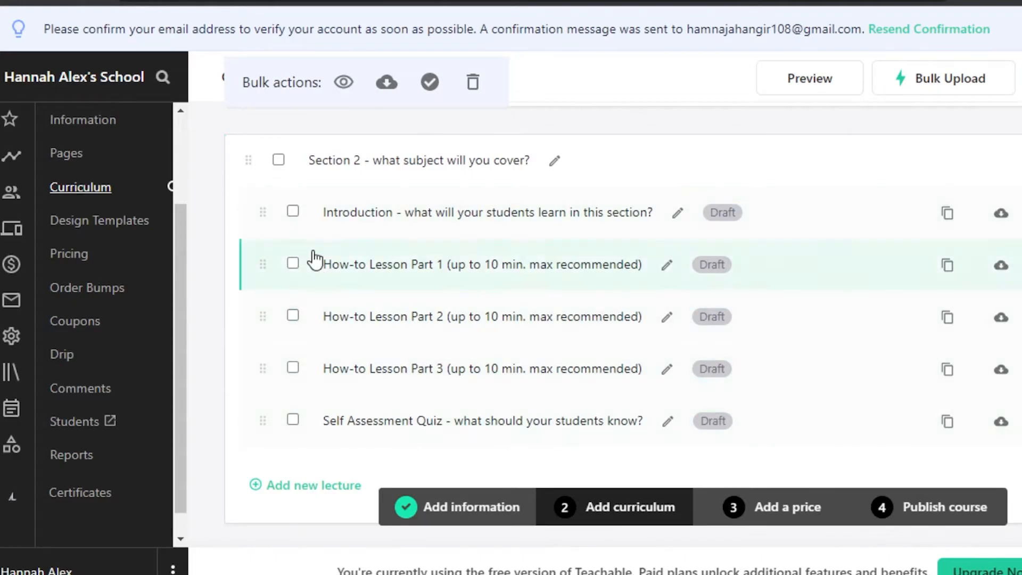
Step: Select the Section 2 lectures except How-to Lesson Part 3, then go to the Pages screen
{"action": "left_click", "coordinate": [281, 160]}
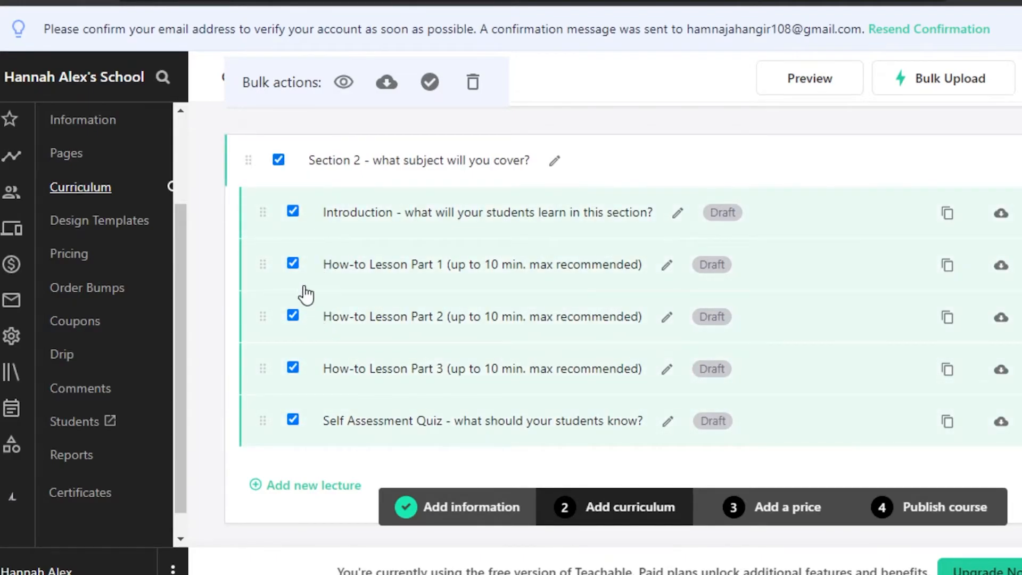
{"action": "left_click", "coordinate": [294, 369]}
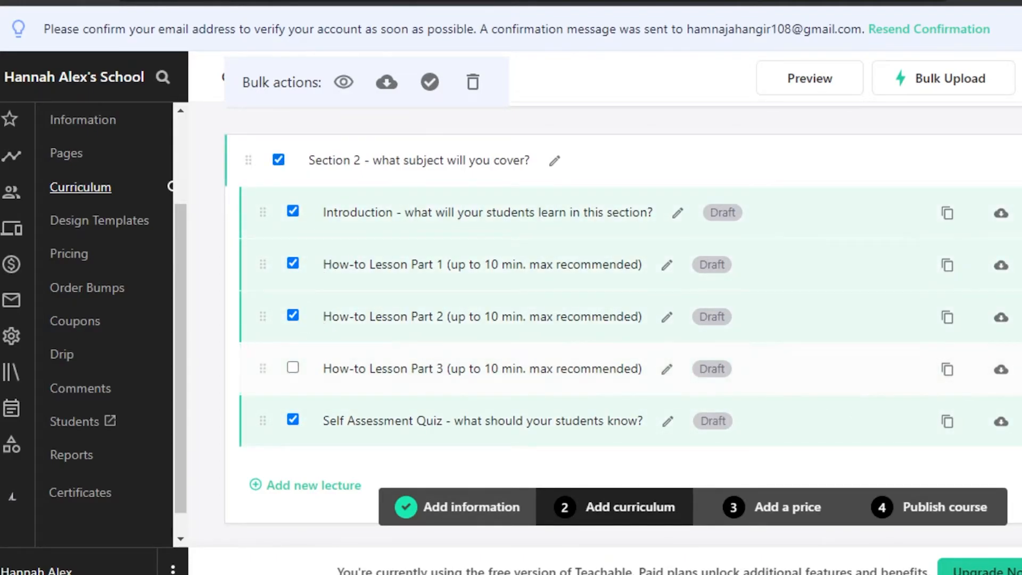
{"action": "scroll", "coordinate": [413, 302], "scroll_direction": "down", "scroll_amount": 7}
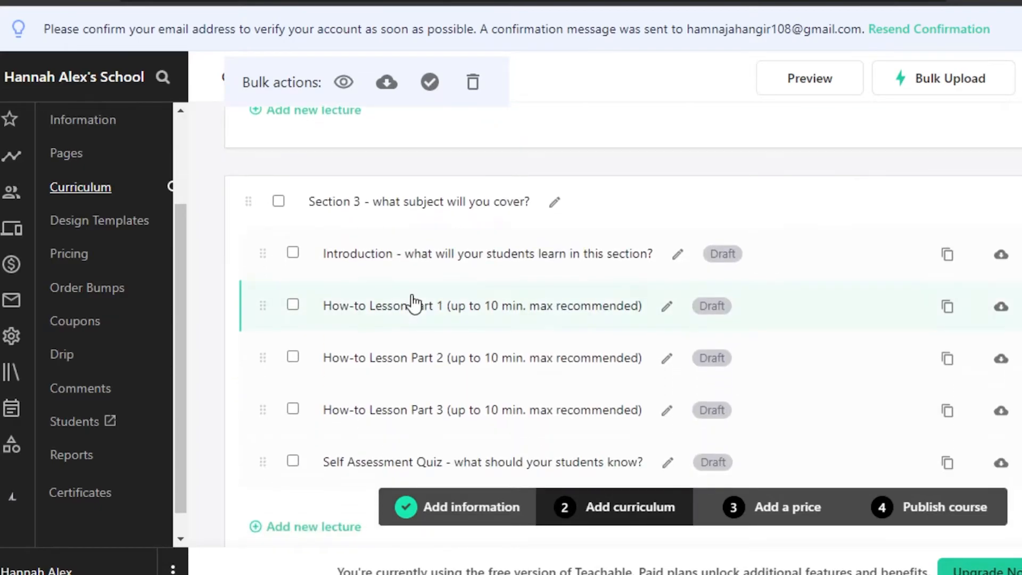
{"action": "left_click", "coordinate": [555, 201]}
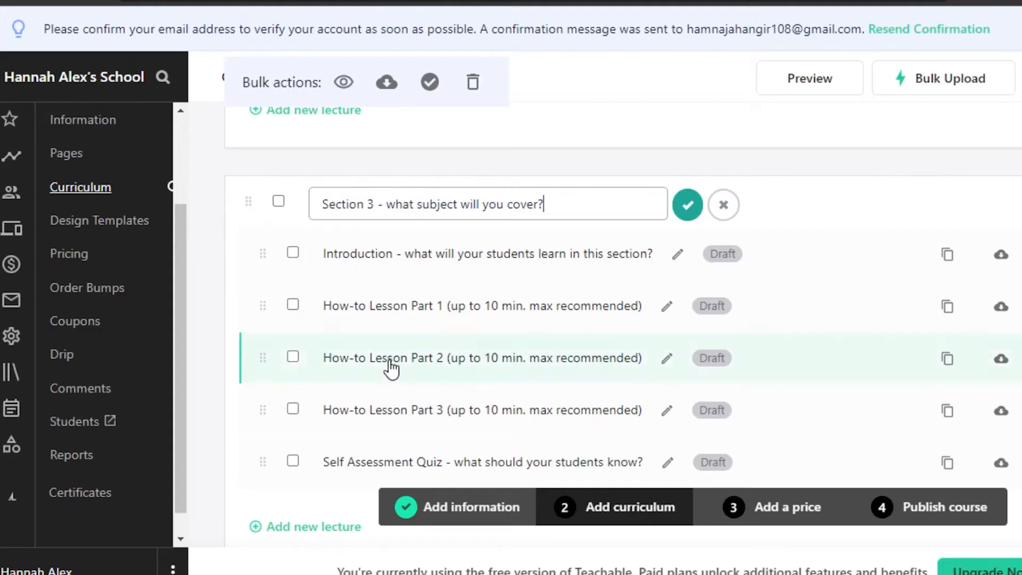
{"action": "scroll", "coordinate": [452, 451], "scroll_direction": "down", "scroll_amount": 1}
{"action": "scroll", "coordinate": [623, 320], "scroll_direction": "down", "scroll_amount": 10}
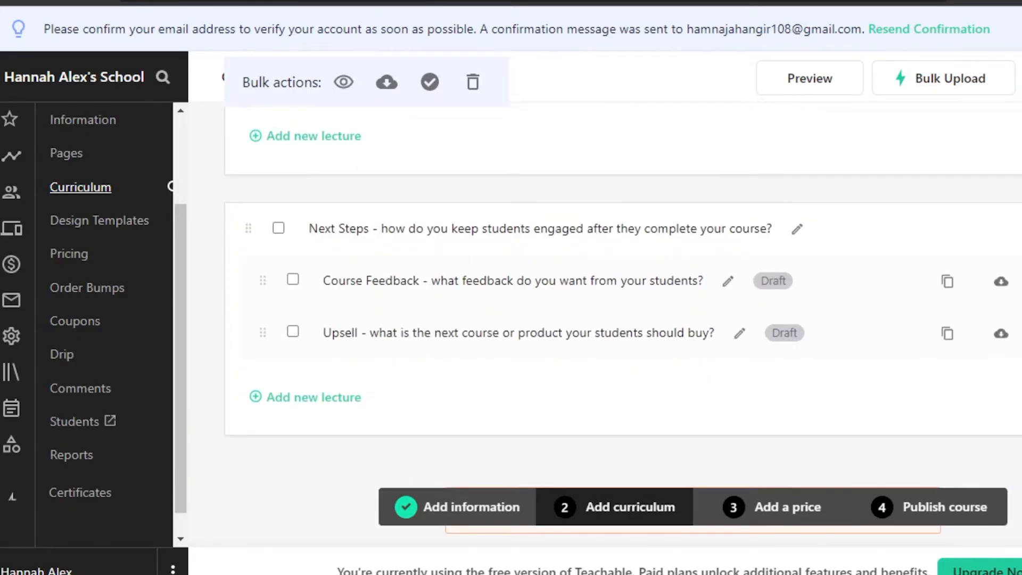
{"action": "scroll", "coordinate": [623, 319], "scroll_direction": "up", "scroll_amount": 20}
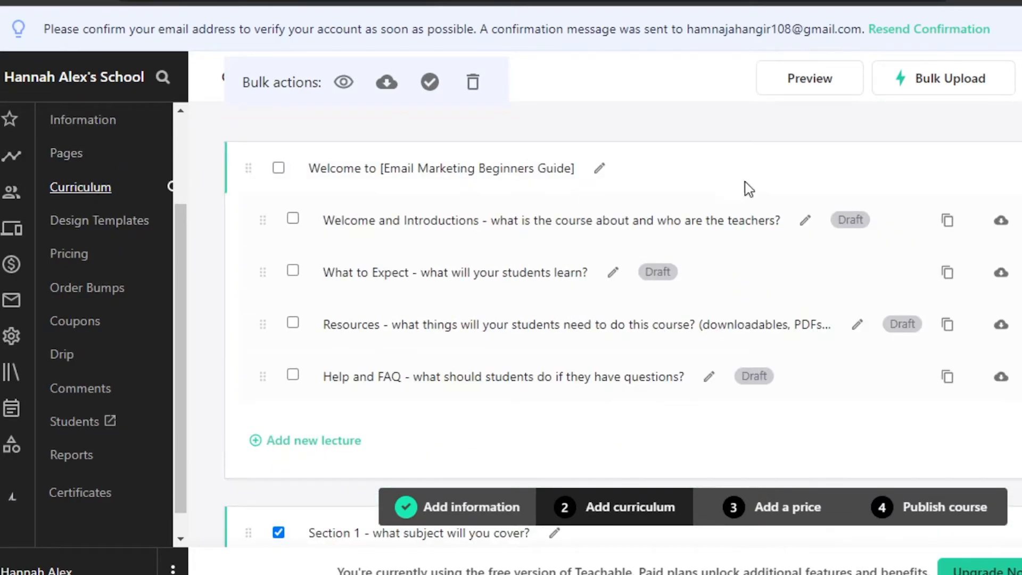
{"action": "left_click", "coordinate": [66, 154]}
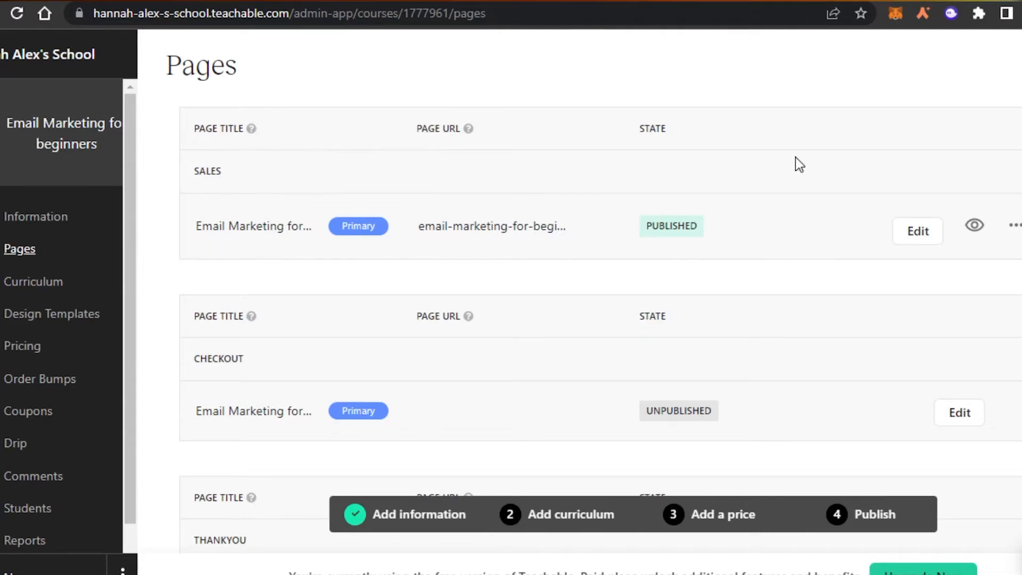
Step: Scroll through the course's Sales, Checkout and Thank-you page entries
{"action": "scroll", "coordinate": [327, 190], "scroll_direction": "down", "scroll_amount": 1}
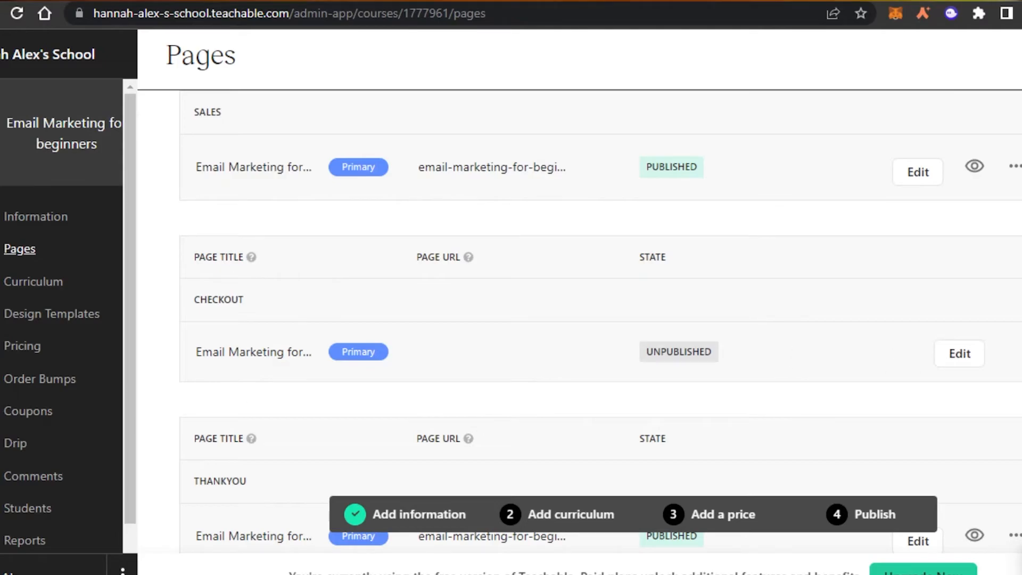
{"action": "scroll", "coordinate": [600, 319], "scroll_direction": "down", "scroll_amount": 4}
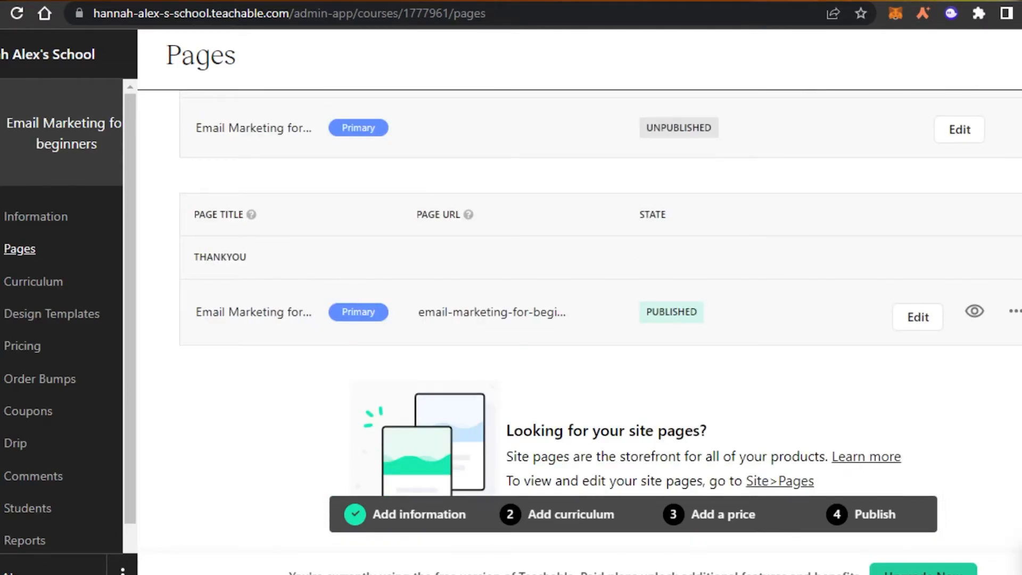
{"action": "scroll", "coordinate": [600, 319], "scroll_direction": "up", "scroll_amount": 5}
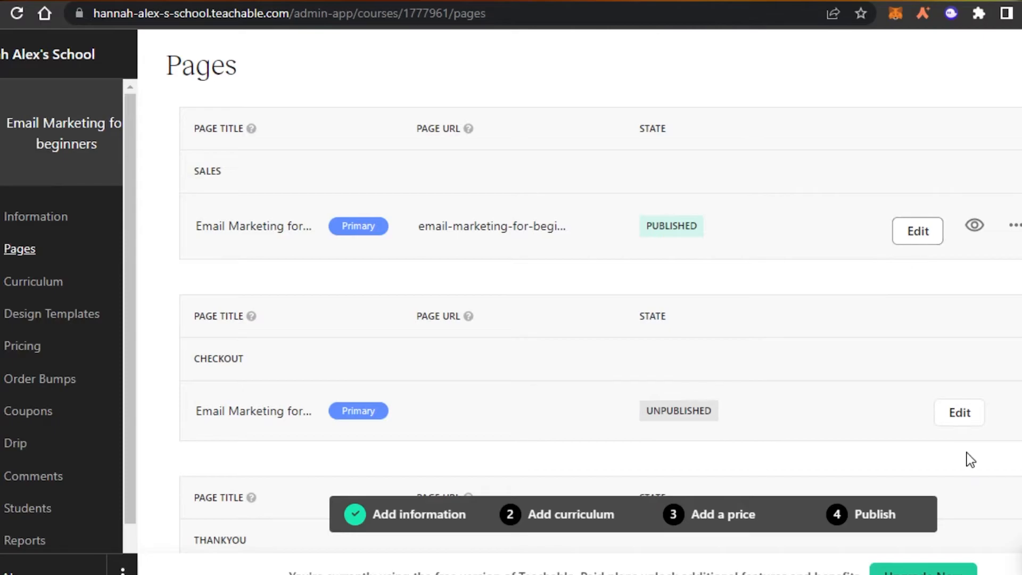
{"action": "scroll", "coordinate": [601, 320], "scroll_direction": "down", "scroll_amount": 5}
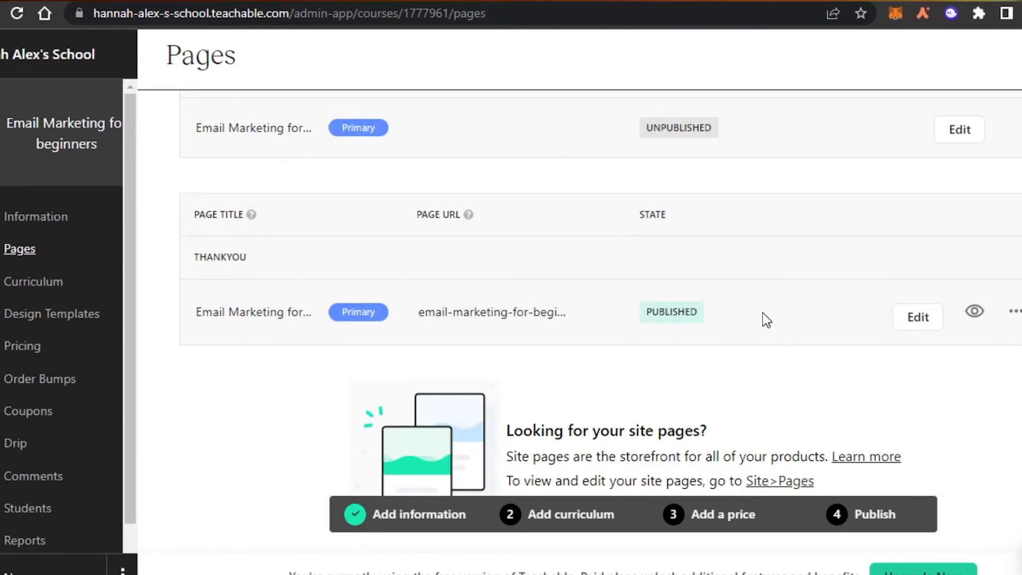
Step: View Design Templates, with Teachable Classic active and Simple and Colossal available
{"action": "left_click", "coordinate": [52, 314]}
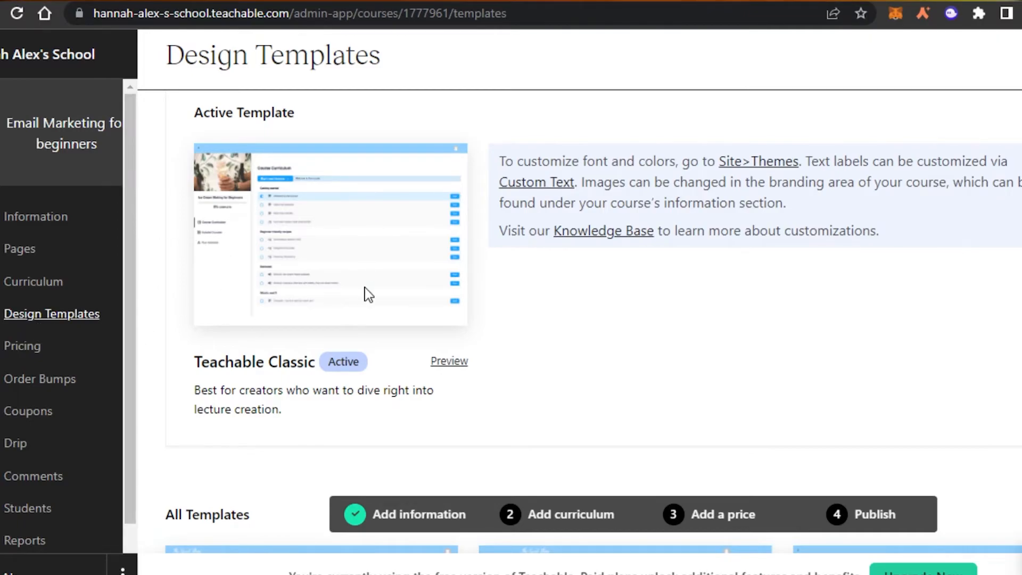
{"action": "scroll", "coordinate": [585, 320], "scroll_direction": "down", "scroll_amount": 7}
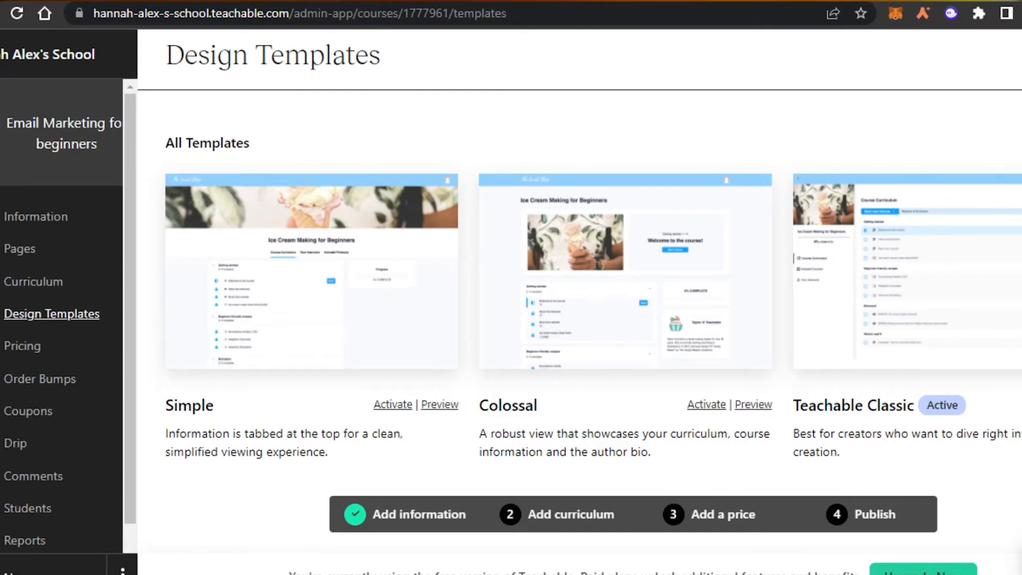
{"action": "scroll", "coordinate": [580, 320], "scroll_direction": "up", "scroll_amount": 3}
{"action": "scroll", "coordinate": [580, 320], "scroll_direction": "down", "scroll_amount": 3}
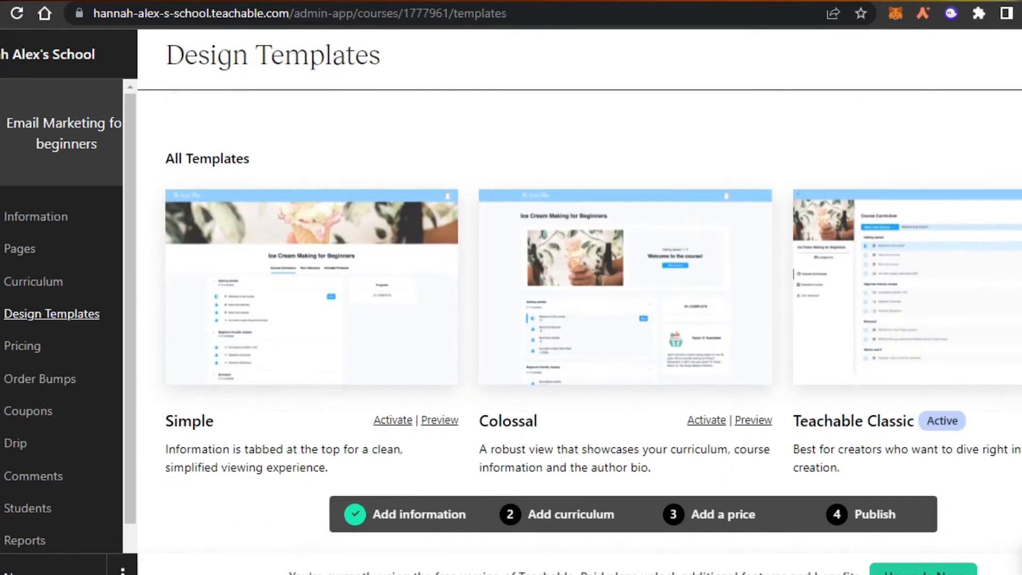
{"action": "scroll", "coordinate": [580, 320], "scroll_direction": "up", "scroll_amount": 5}
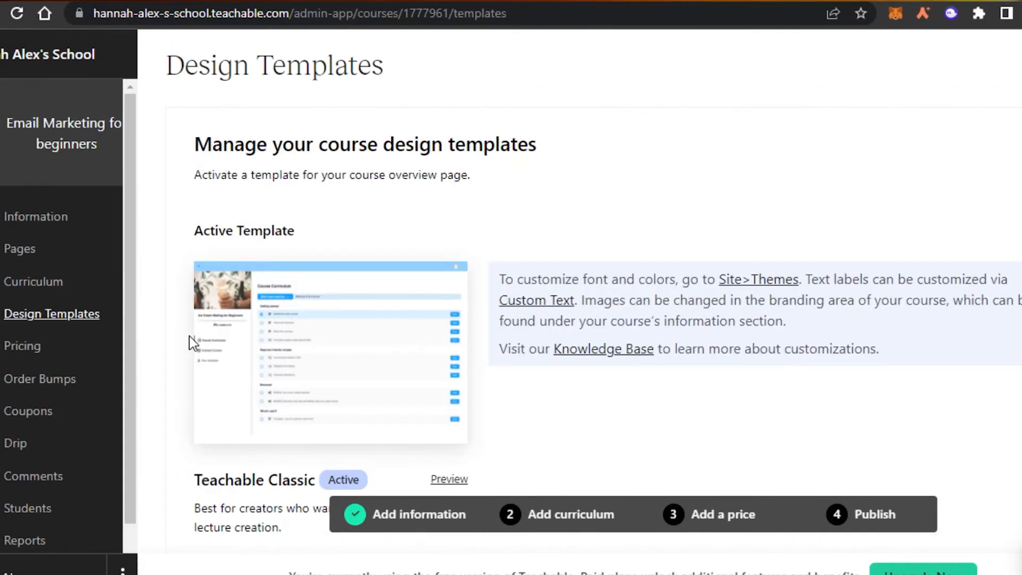
Step: Create a one-time purchase plan 'Basic' at 89 USD with subtitle 'one-time plan'
{"action": "left_click", "coordinate": [24, 356]}
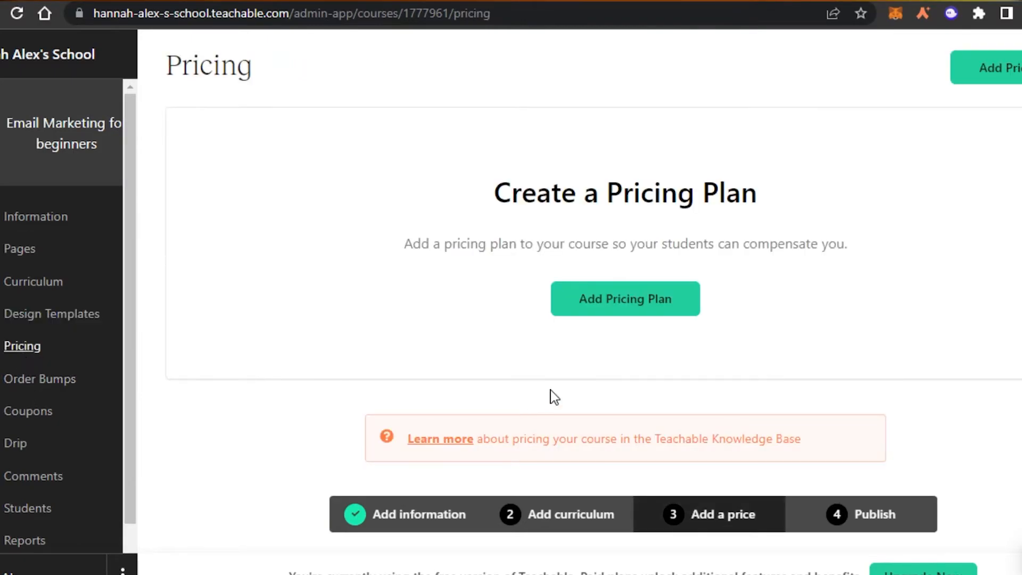
{"action": "left_click", "coordinate": [664, 300]}
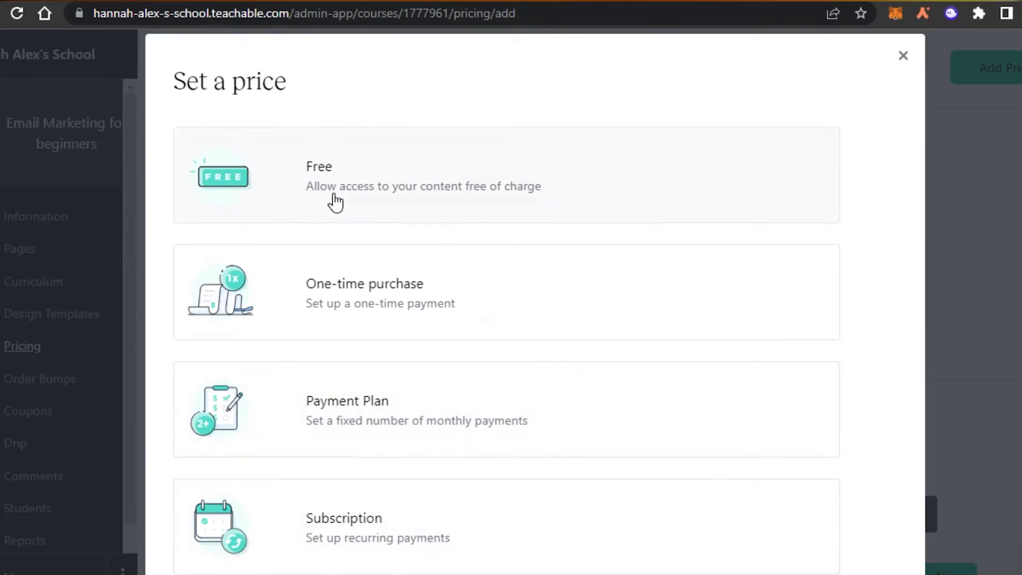
{"action": "left_click", "coordinate": [278, 292]}
{"action": "left_click", "coordinate": [393, 214]}
{"action": "type", "text": "89"}
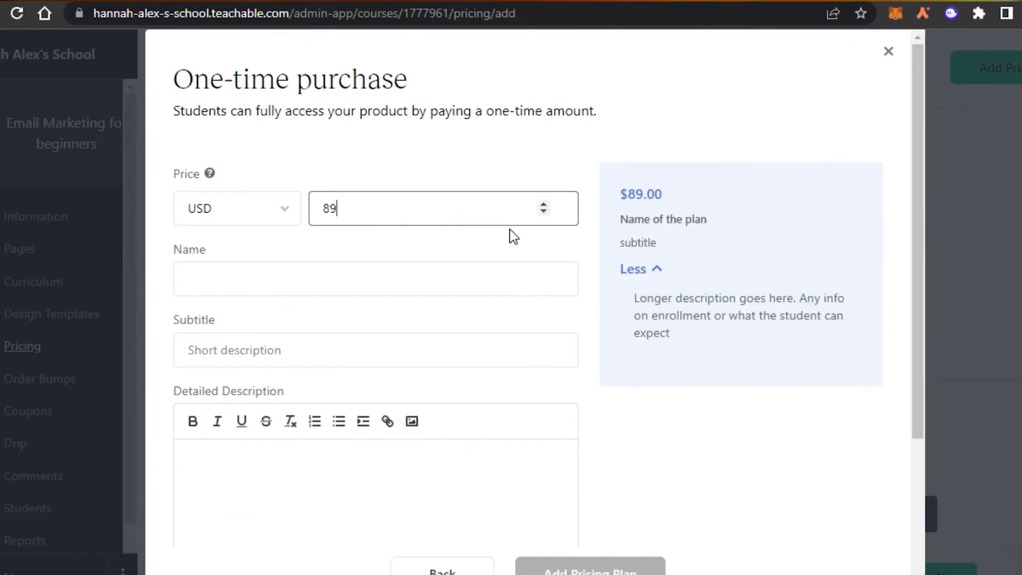
{"action": "left_click", "coordinate": [377, 285]}
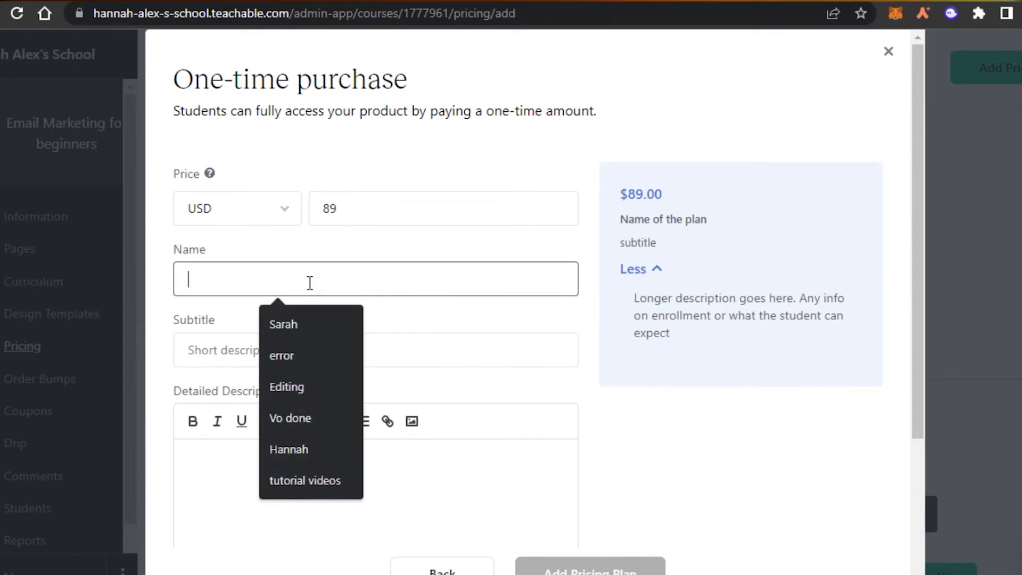
{"action": "type", "text": "Basic"}
{"action": "left_click", "coordinate": [307, 355]}
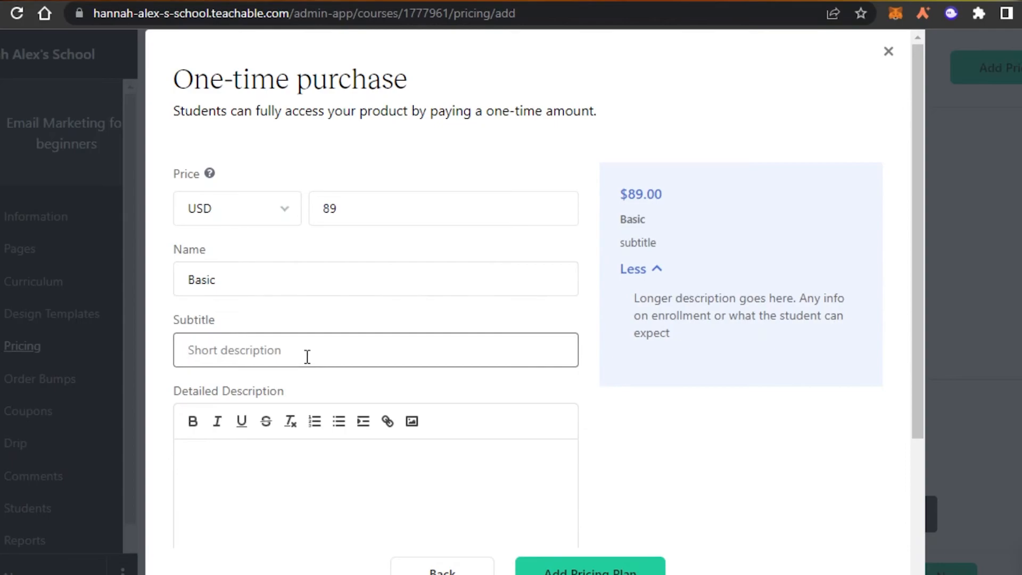
{"action": "type", "text": "one-time plan"}
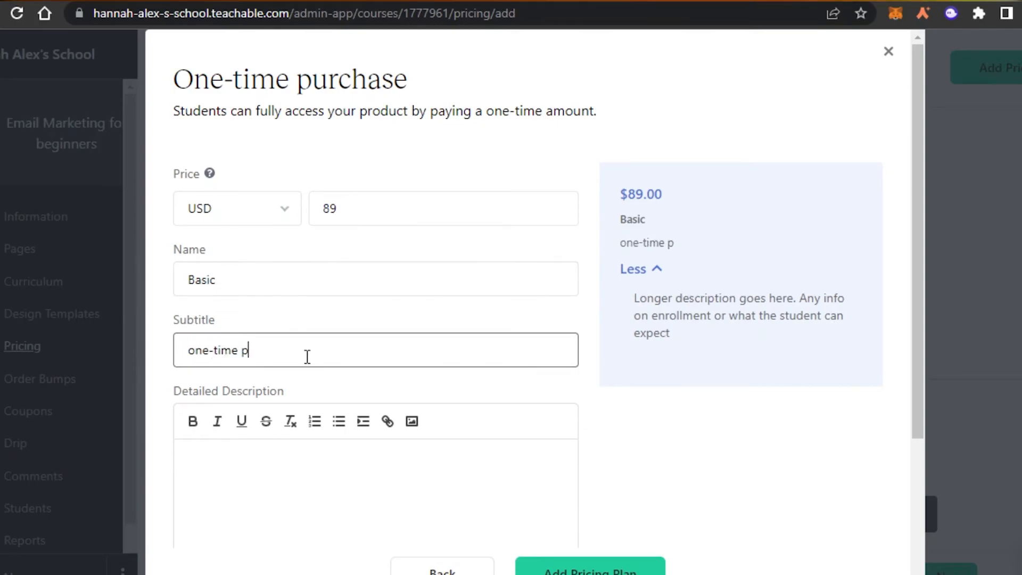
{"action": "left_click", "coordinate": [290, 497]}
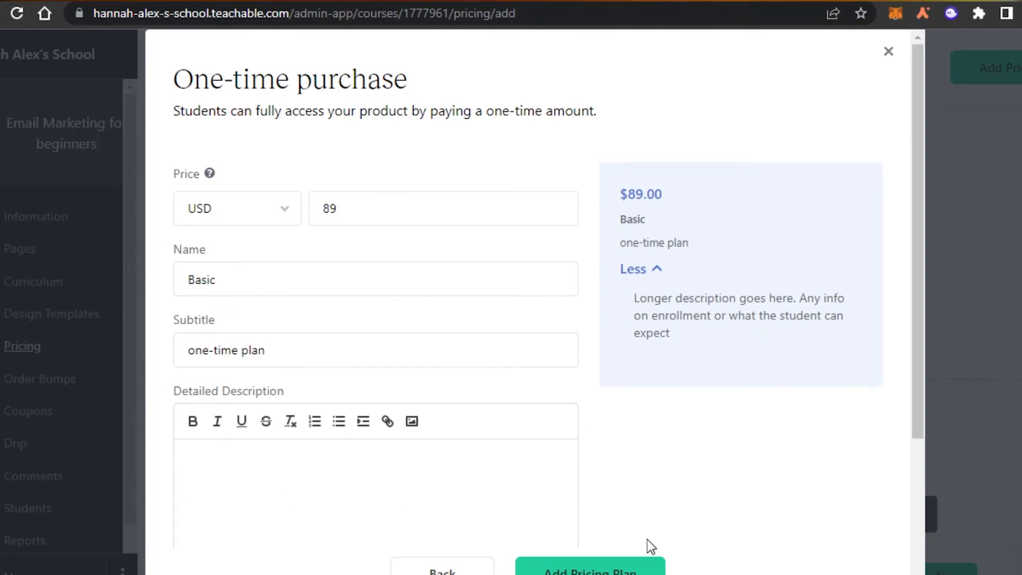
{"action": "left_click", "coordinate": [619, 569]}
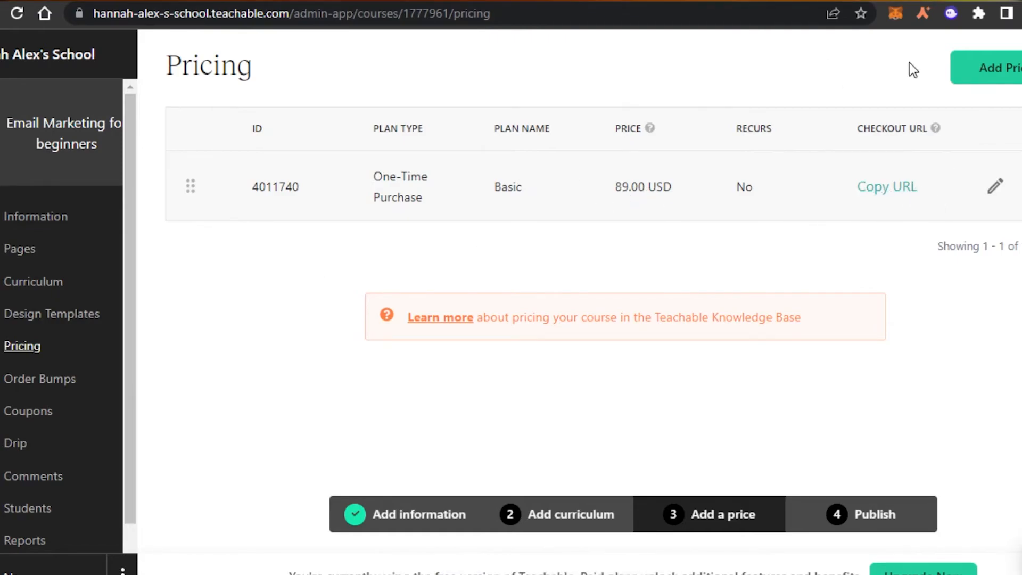
{"action": "scroll", "coordinate": [117, 267], "scroll_direction": "down", "scroll_amount": 1}
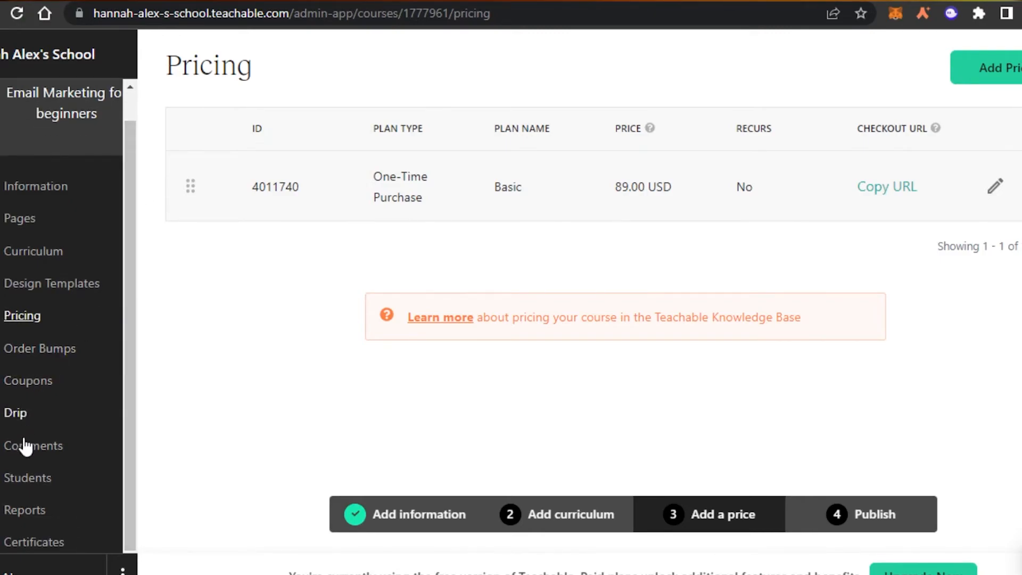
Step: Open the manual Add Students form and fill in the student's name and login fields
{"action": "left_click", "coordinate": [30, 479]}
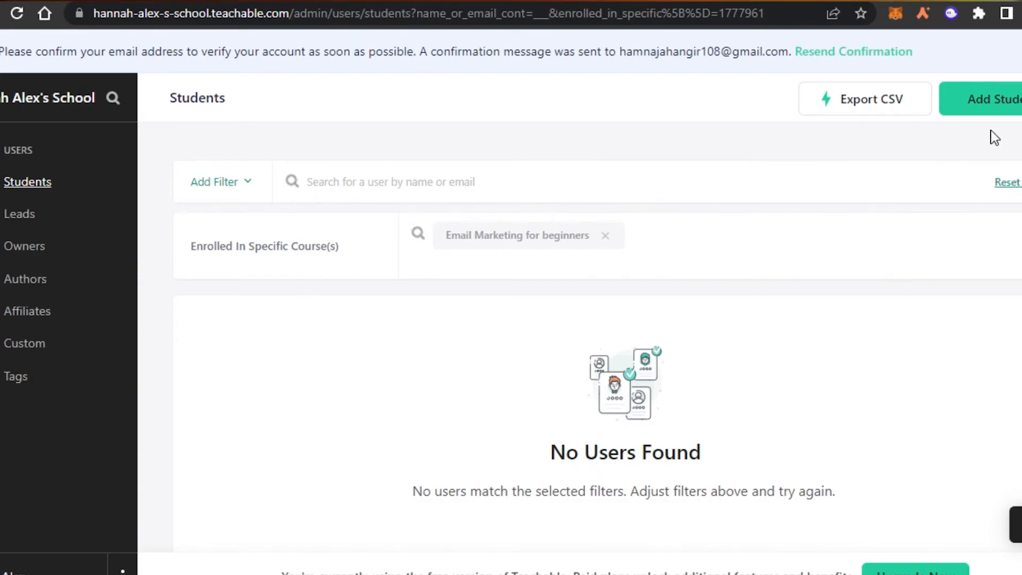
{"action": "left_click", "coordinate": [982, 100]}
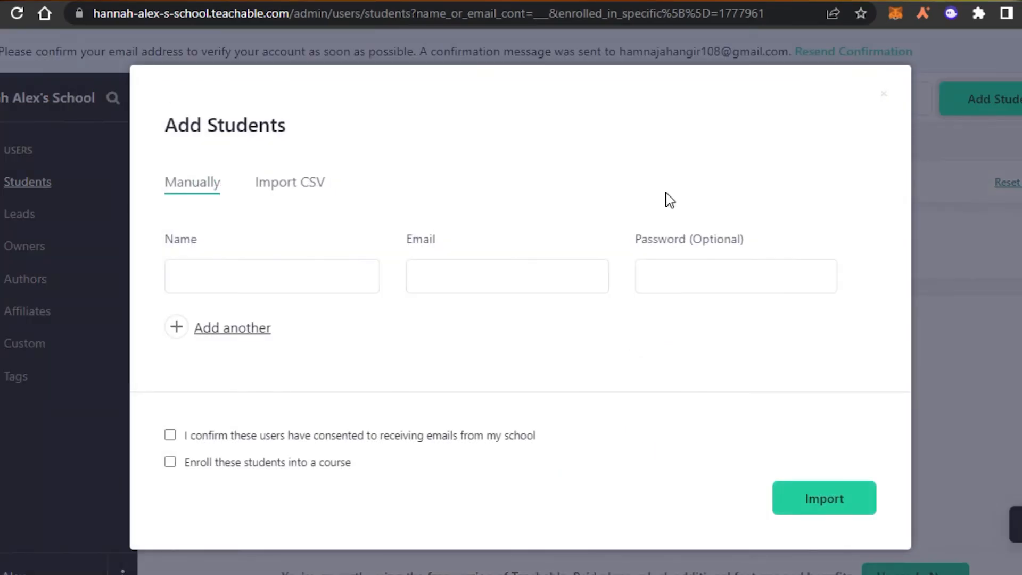
{"action": "left_click", "coordinate": [247, 289]}
{"action": "left_click", "coordinate": [477, 291]}
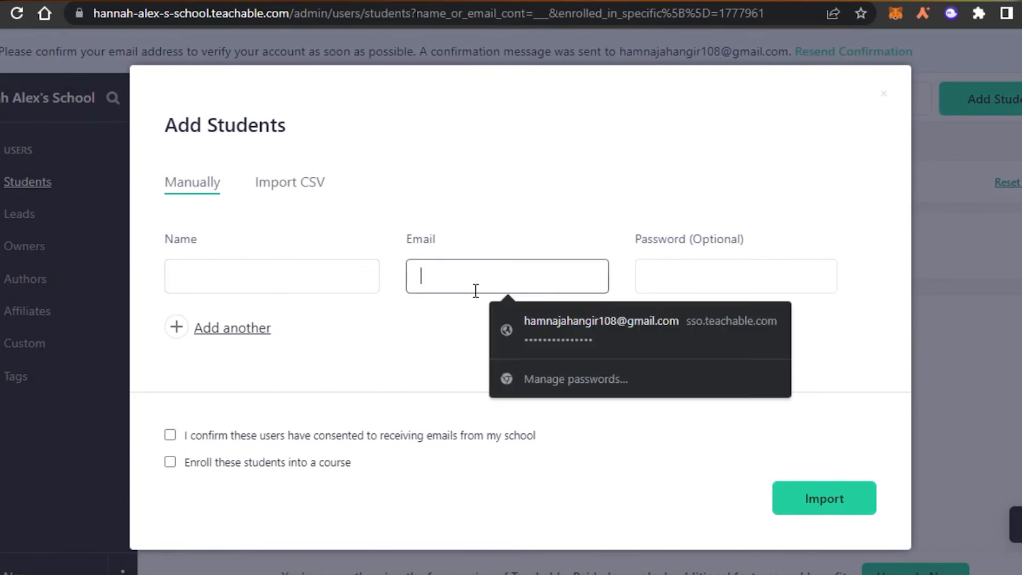
{"action": "left_click", "coordinate": [712, 284]}
{"action": "left_click", "coordinate": [762, 176]}
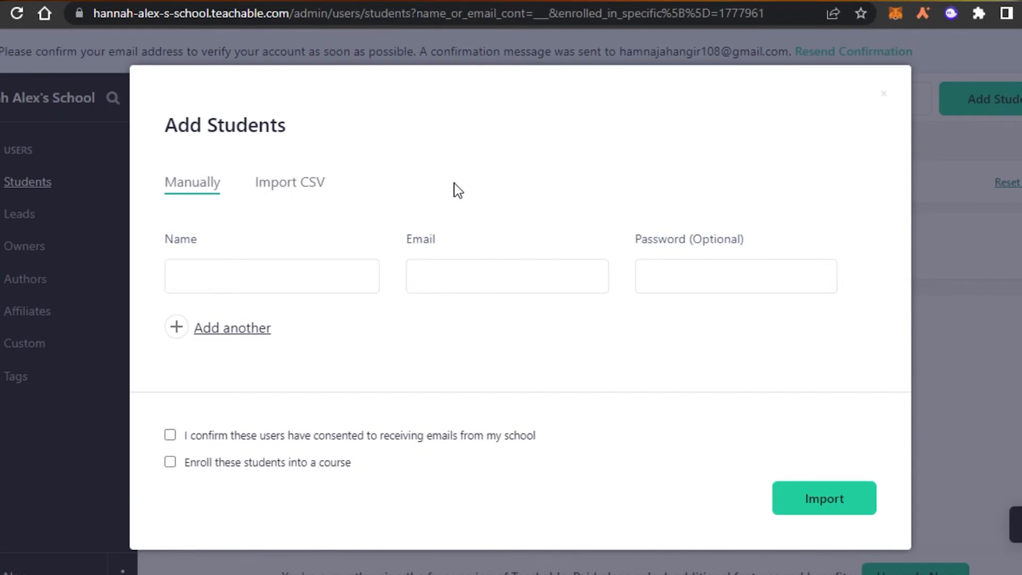
{"action": "left_click", "coordinate": [322, 275]}
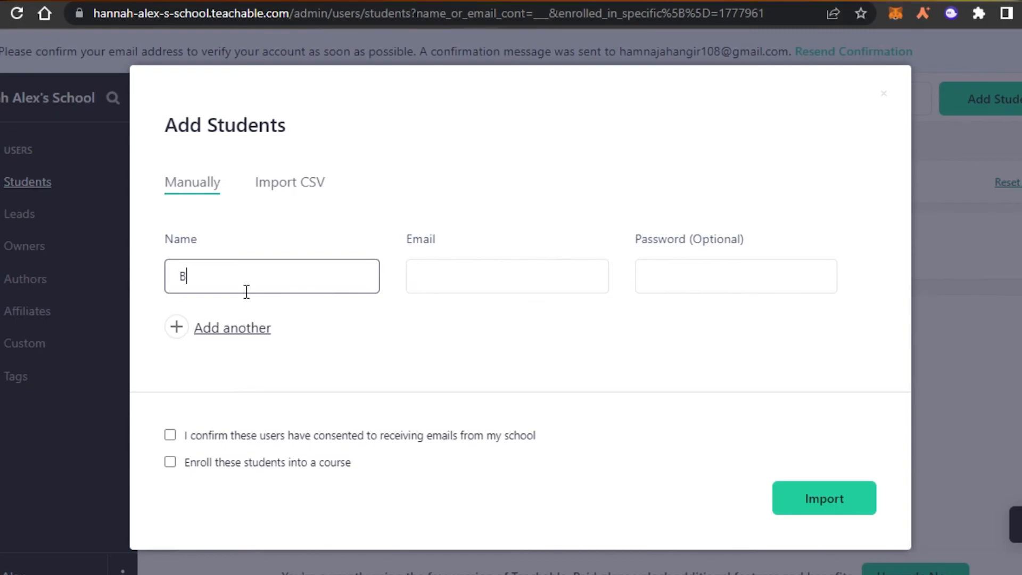
{"action": "left_click", "coordinate": [449, 282]}
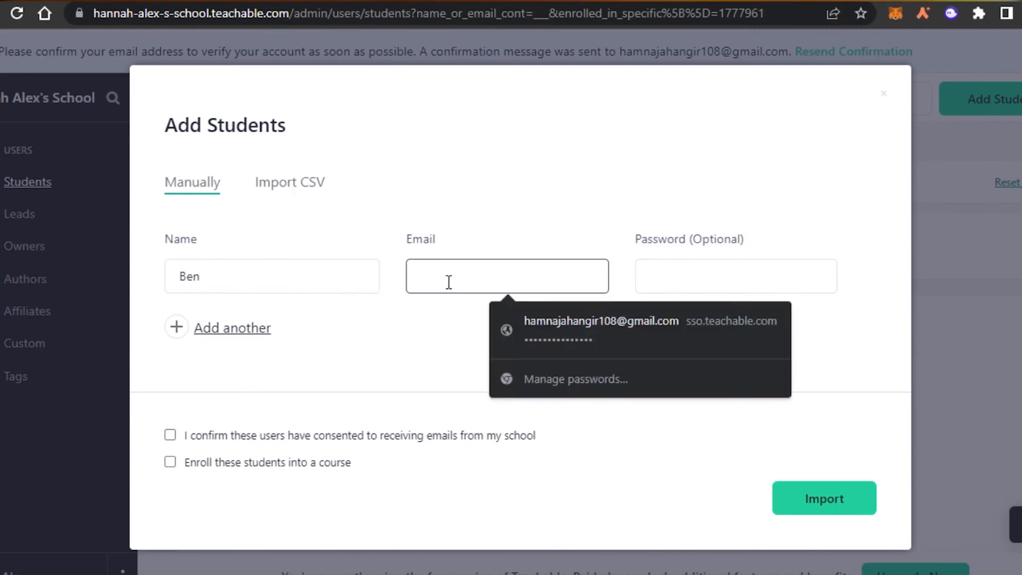
{"action": "left_click", "coordinate": [443, 343]}
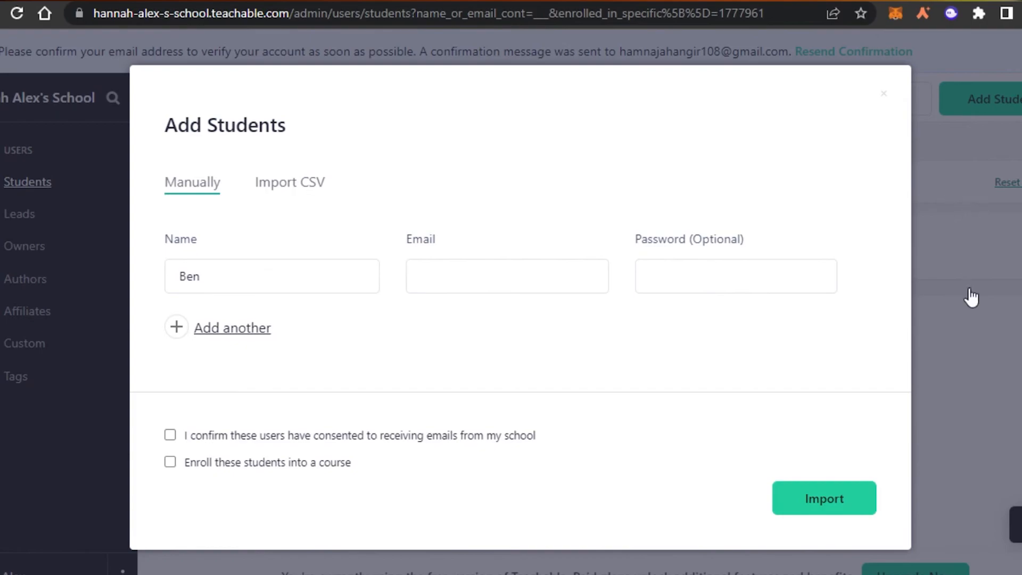
Step: Enter the student's e-mail address, import the student, and decline saving the password
{"action": "left_click", "coordinate": [838, 506]}
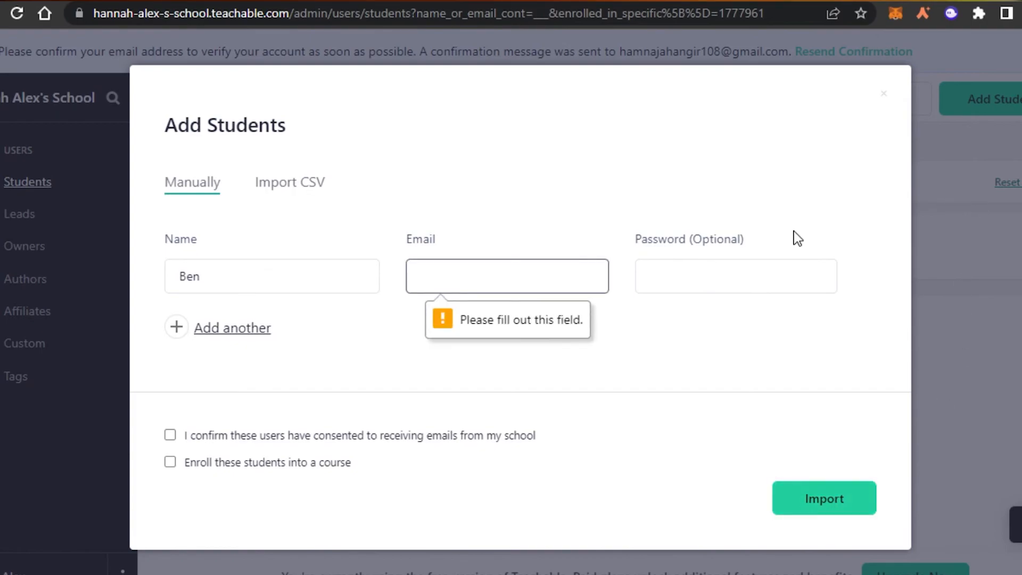
{"action": "left_click", "coordinate": [499, 274]}
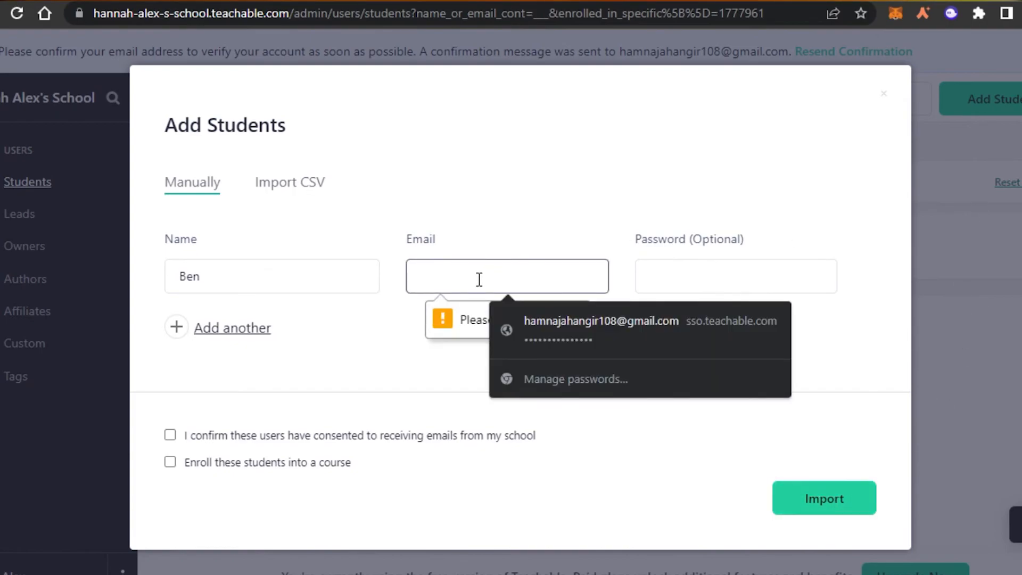
{"action": "key", "text": "Tab"}
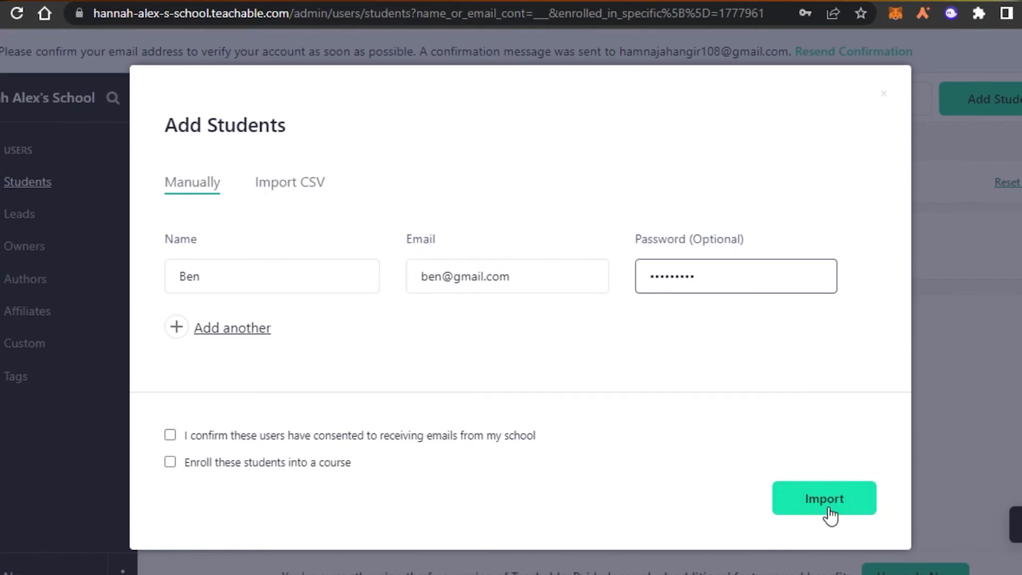
{"action": "left_click", "coordinate": [829, 512]}
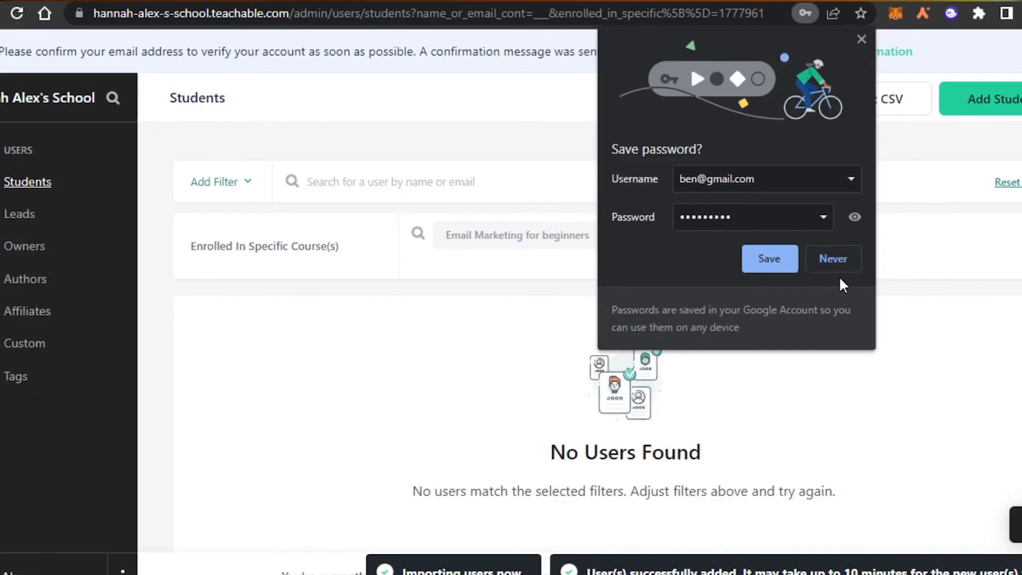
{"action": "left_click", "coordinate": [832, 259]}
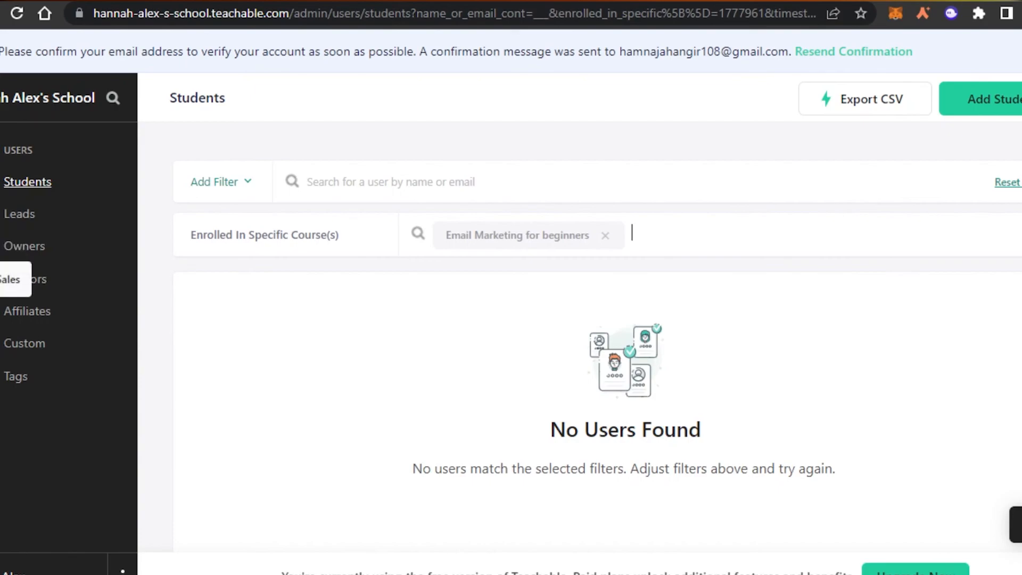
{"action": "left_click", "coordinate": [1, 349]}
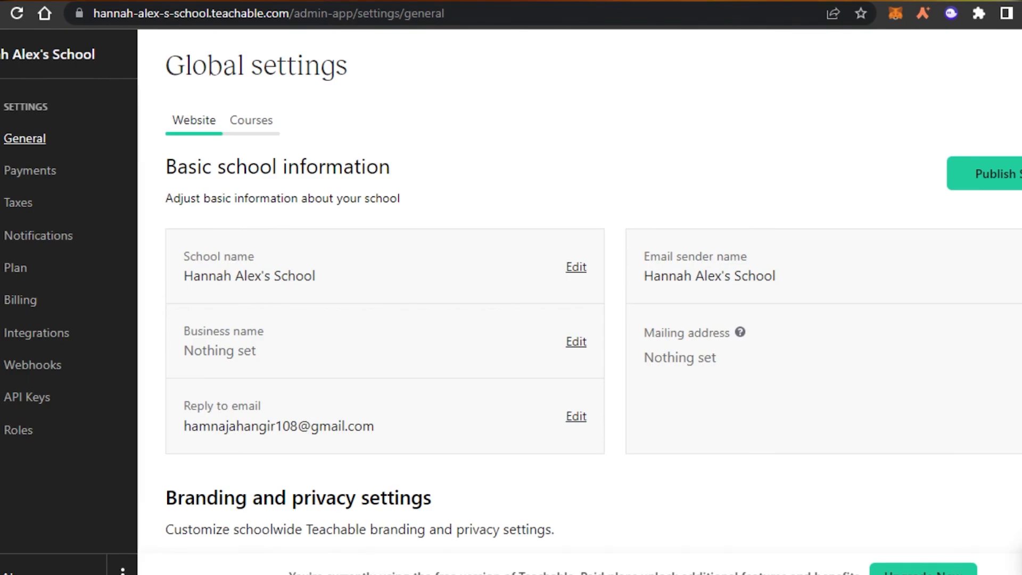
Step: Scroll through the school's General settings
{"action": "scroll", "coordinate": [593, 324], "scroll_direction": "down", "scroll_amount": 10}
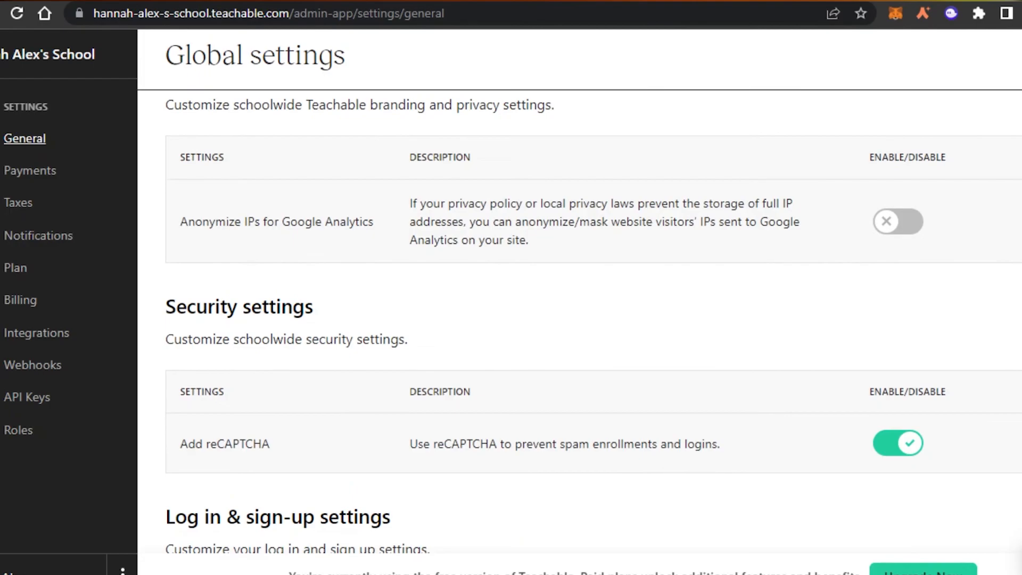
{"action": "scroll", "coordinate": [593, 325], "scroll_direction": "up", "scroll_amount": 10}
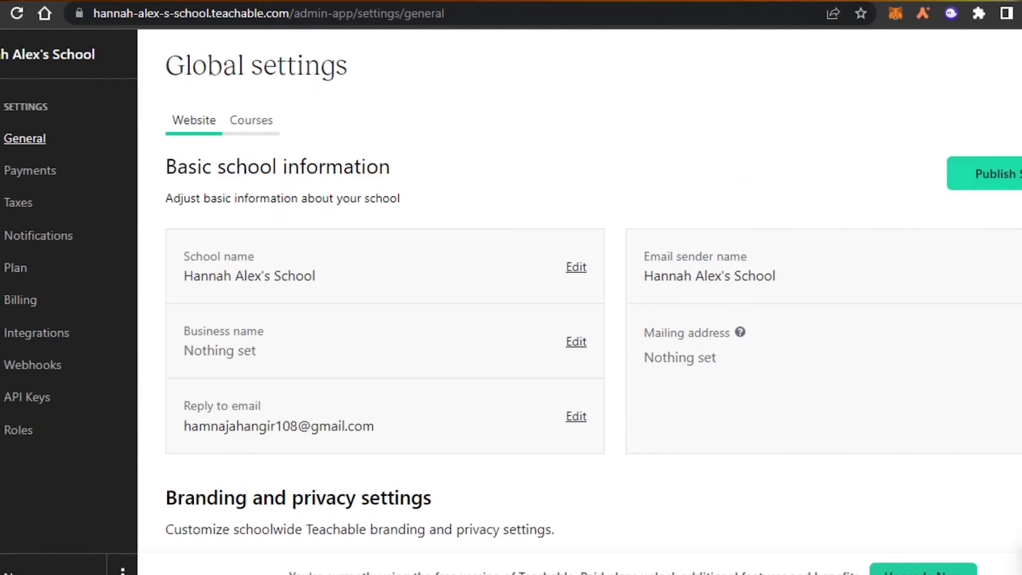
{"action": "scroll", "coordinate": [593, 324], "scroll_direction": "down", "scroll_amount": 7}
{"action": "scroll", "coordinate": [593, 325], "scroll_direction": "up", "scroll_amount": 7}
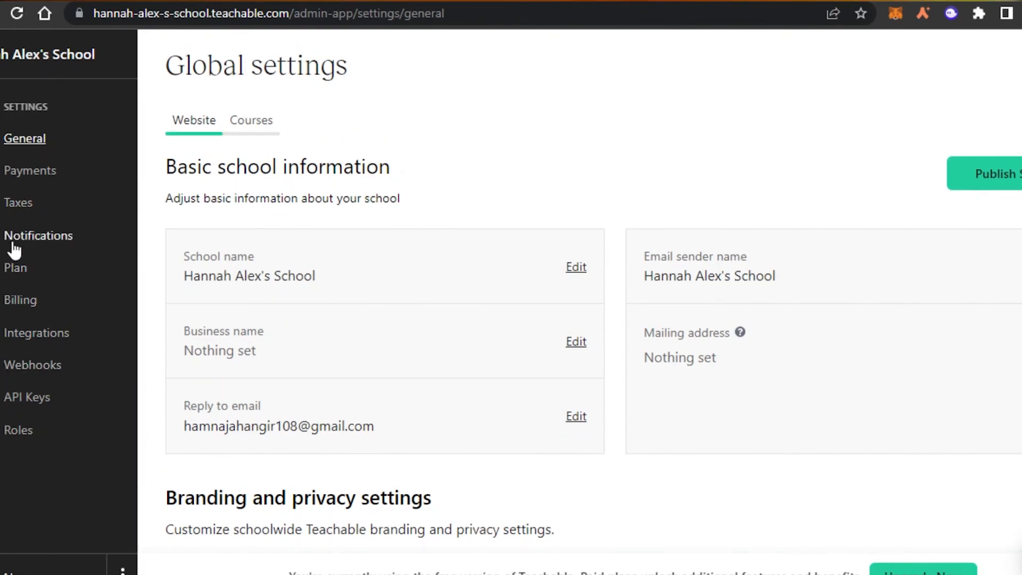
Step: Review the school's Integrations settings page
{"action": "left_click", "coordinate": [19, 336]}
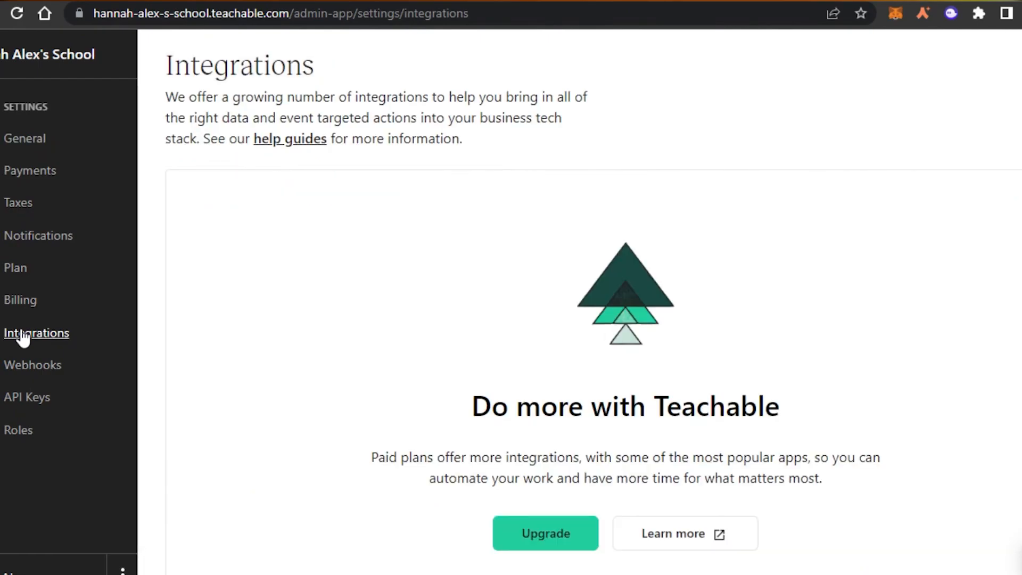
{"action": "scroll", "coordinate": [580, 302], "scroll_direction": "down", "scroll_amount": 4}
{"action": "scroll", "coordinate": [580, 302], "scroll_direction": "up", "scroll_amount": 4}
{"action": "scroll", "coordinate": [580, 302], "scroll_direction": "down", "scroll_amount": 5}
{"action": "scroll", "coordinate": [579, 302], "scroll_direction": "up", "scroll_amount": 5}
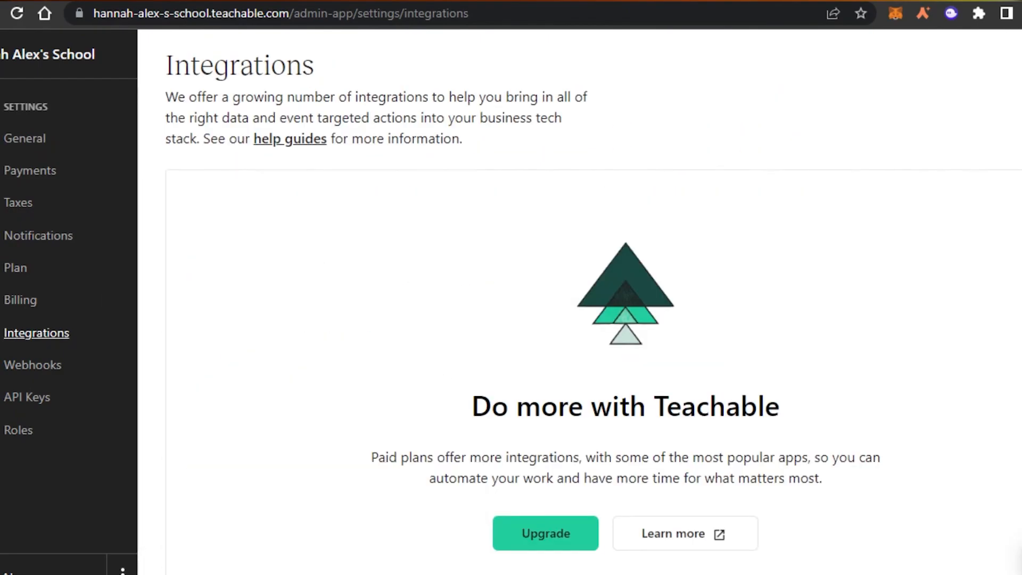
Step: Recheck the General settings, then return to the school dashboard
{"action": "left_click", "coordinate": [21, 141]}
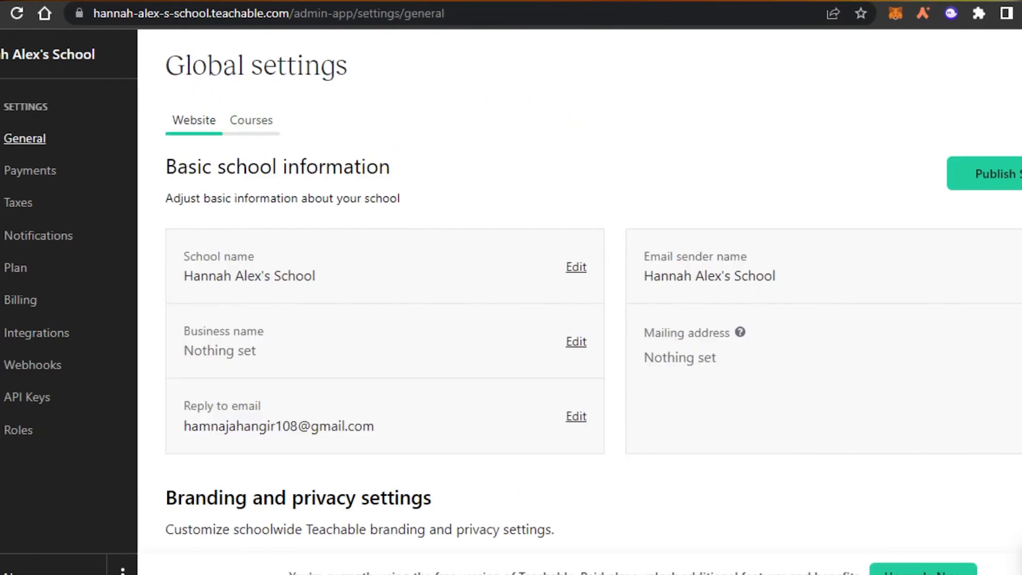
{"action": "scroll", "coordinate": [368, 153], "scroll_direction": "down", "scroll_amount": 5}
{"action": "scroll", "coordinate": [580, 319], "scroll_direction": "down", "scroll_amount": 6}
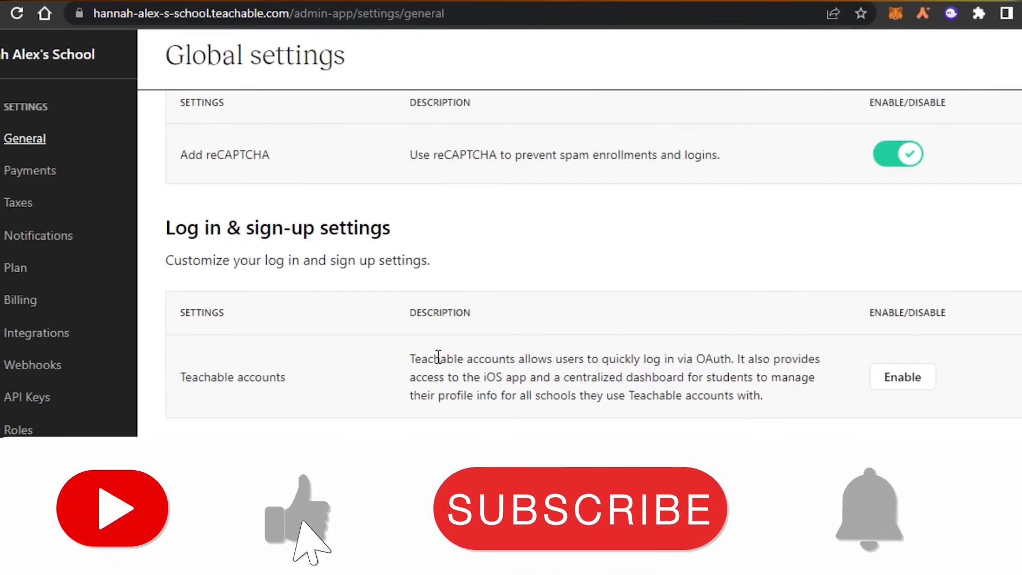
{"action": "left_click", "coordinate": [1, 128]}
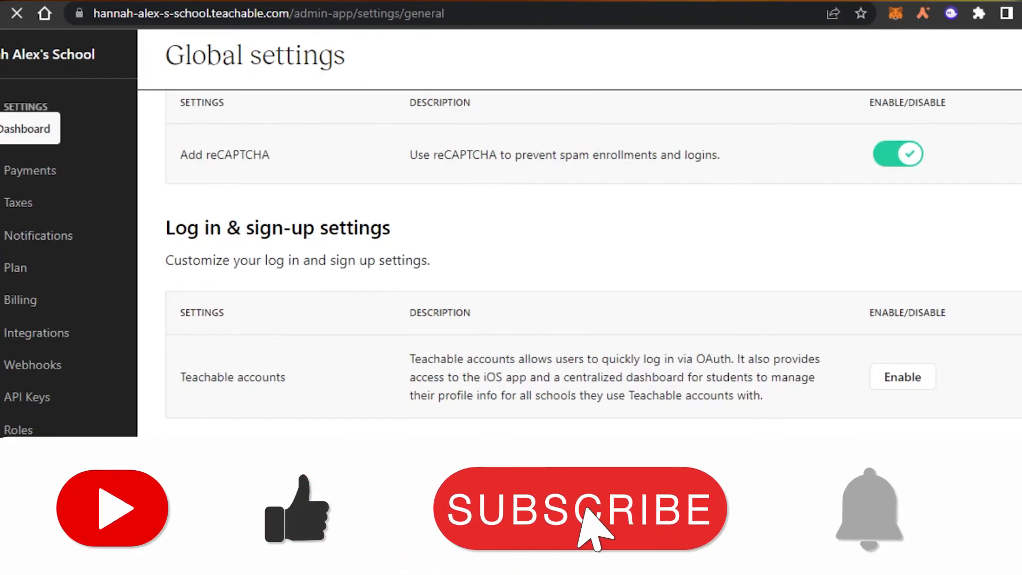